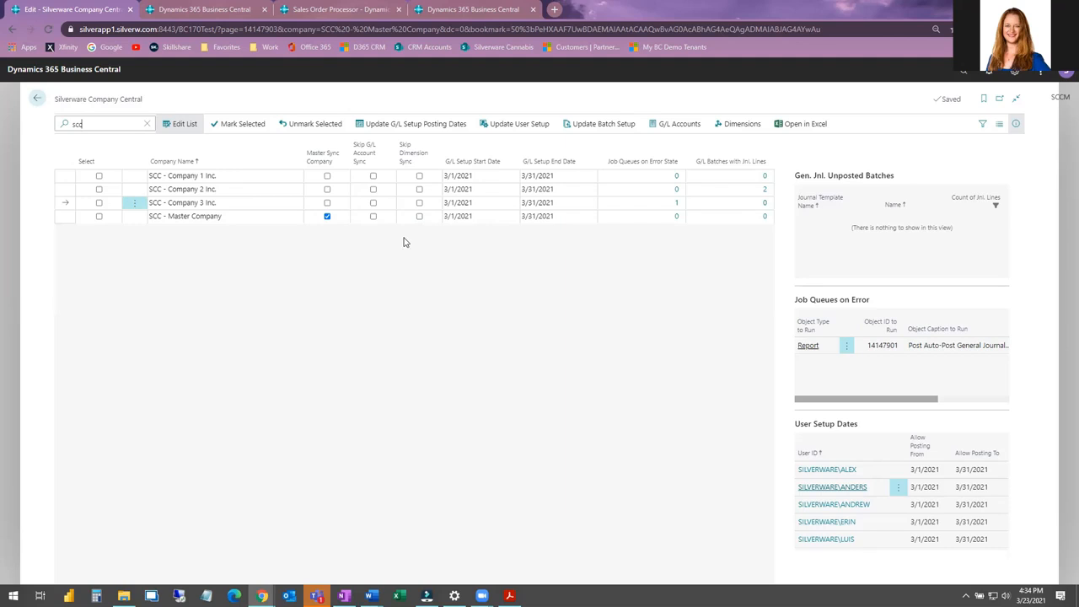
Mark all four SCC companies and update their G/L setup allowed posting dates to 3/1/2021 through 3/31/2021.
{"action": "left_click", "coordinate": [421, 126]}
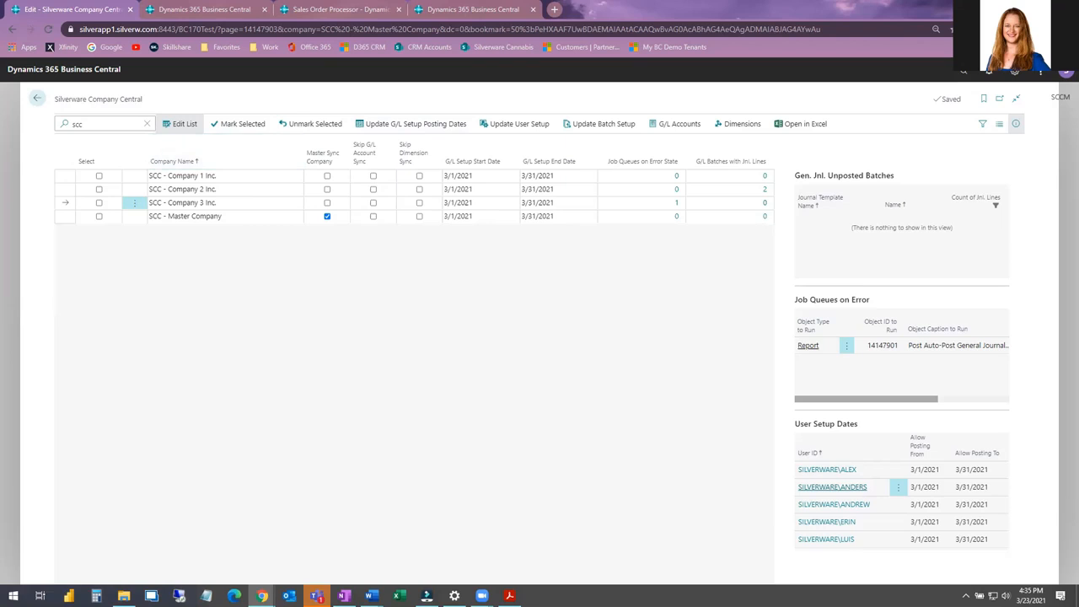
{"action": "left_click", "coordinate": [99, 177]}
{"action": "left_click", "coordinate": [100, 218], "text": "shift"}
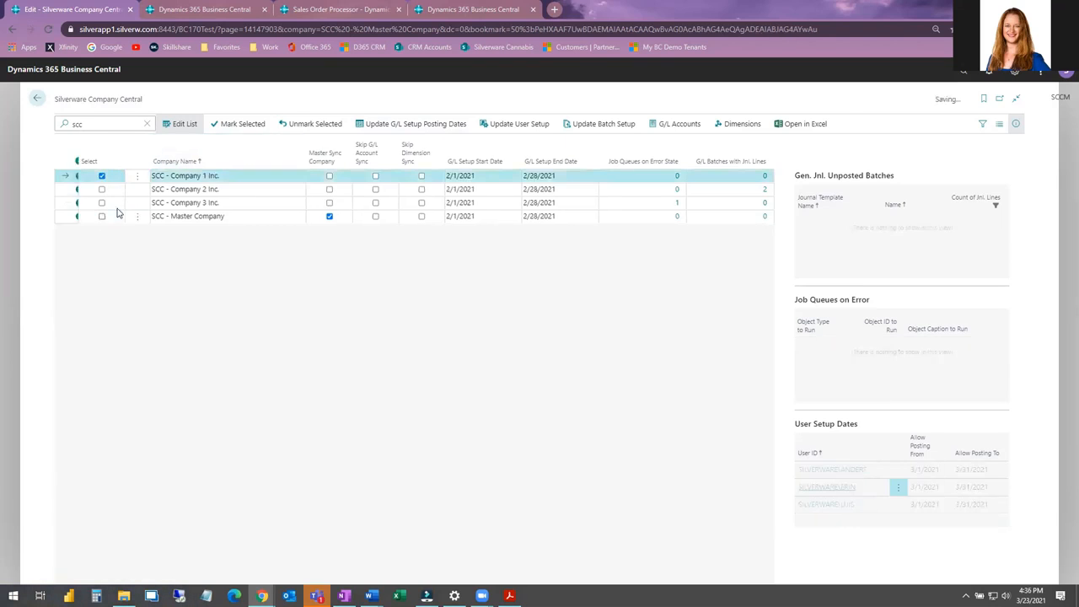
{"action": "left_click", "coordinate": [262, 127]}
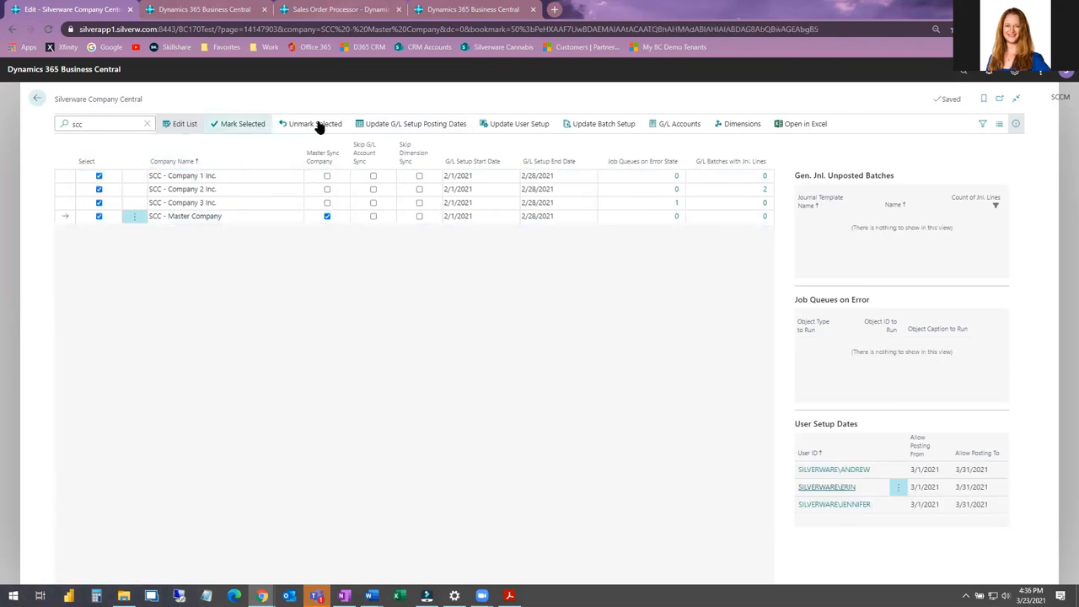
{"action": "left_click", "coordinate": [419, 129]}
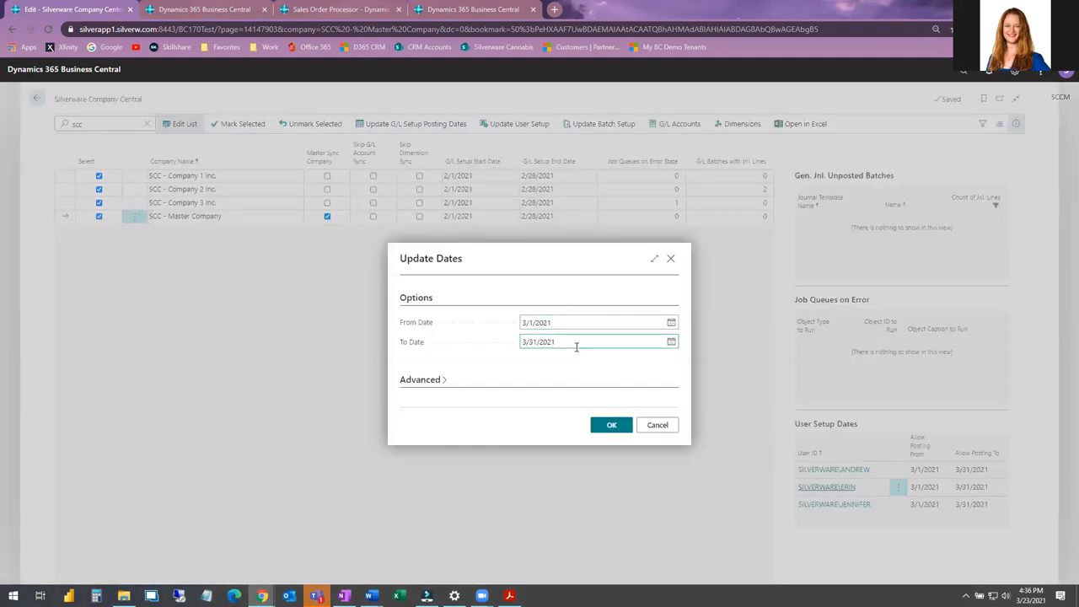
{"action": "left_click", "coordinate": [601, 429]}
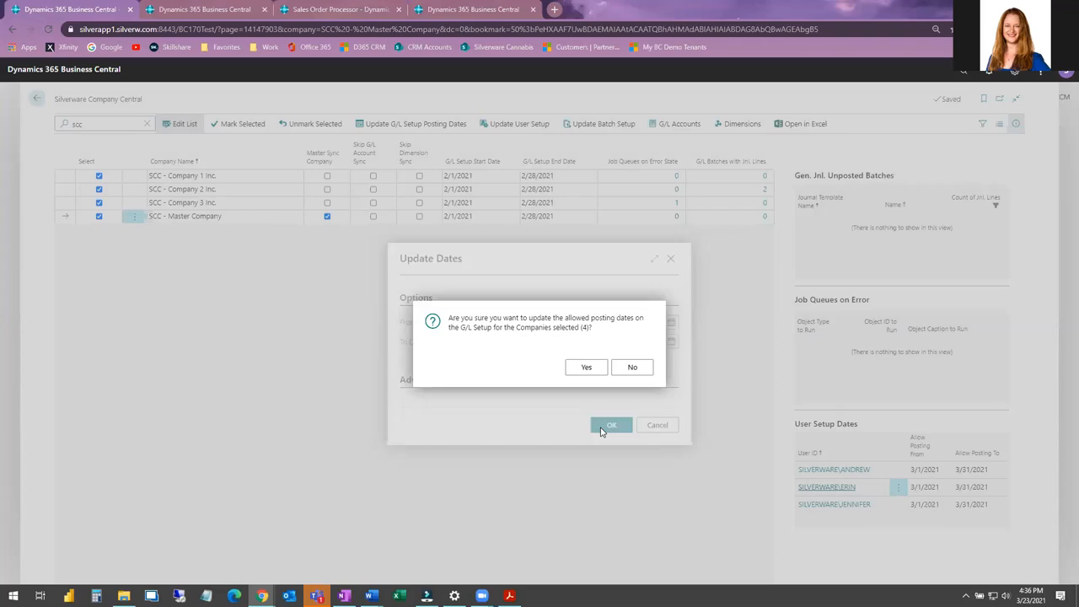
{"action": "left_click", "coordinate": [588, 368]}
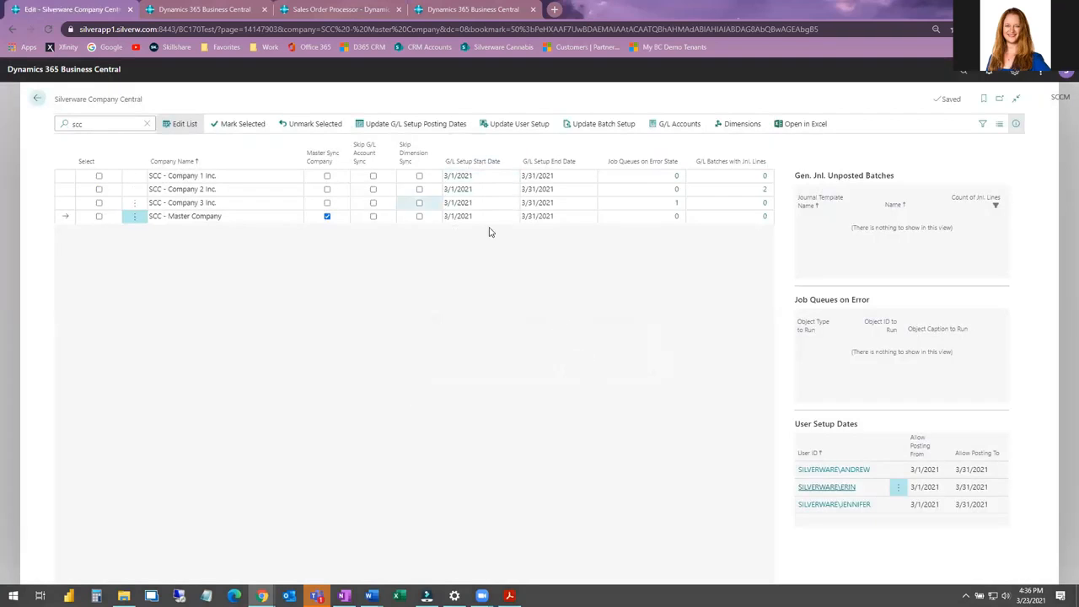
{"action": "left_click_drag", "start_coordinate": [446, 171], "coordinate": [507, 243]}
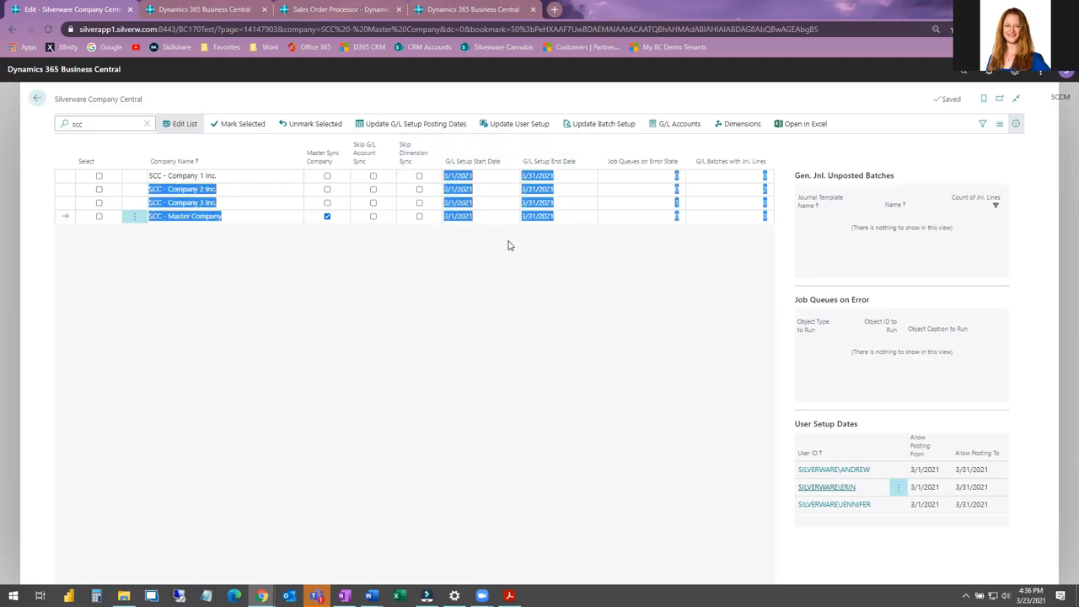
{"action": "left_click", "coordinate": [508, 247]}
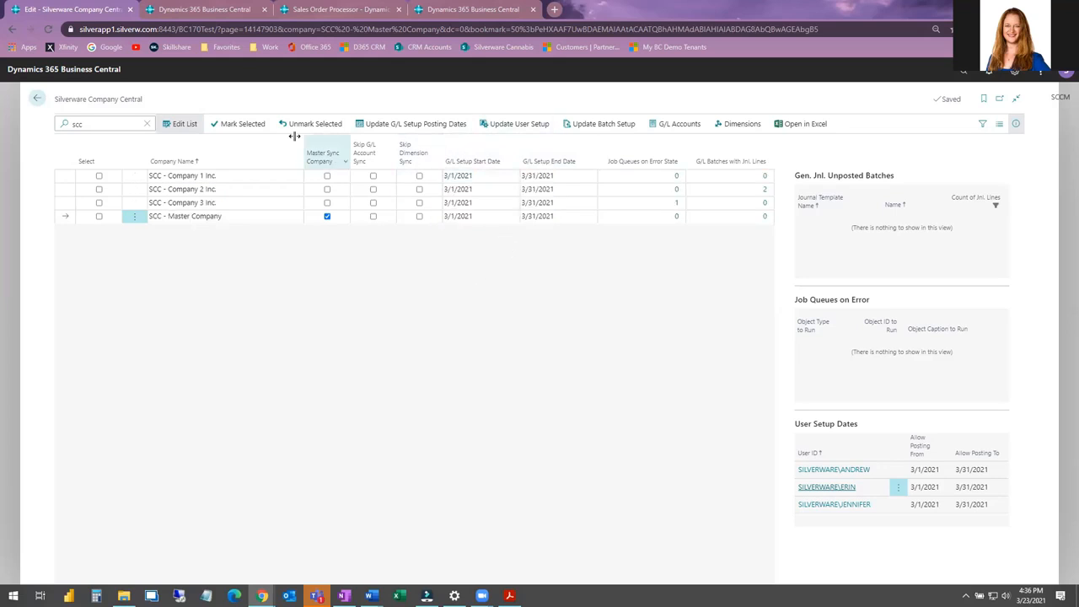
Switch to the Company 2 tab and open General Ledger Setup to check its allowed posting dates, then return.
{"action": "left_click", "coordinate": [213, 9]}
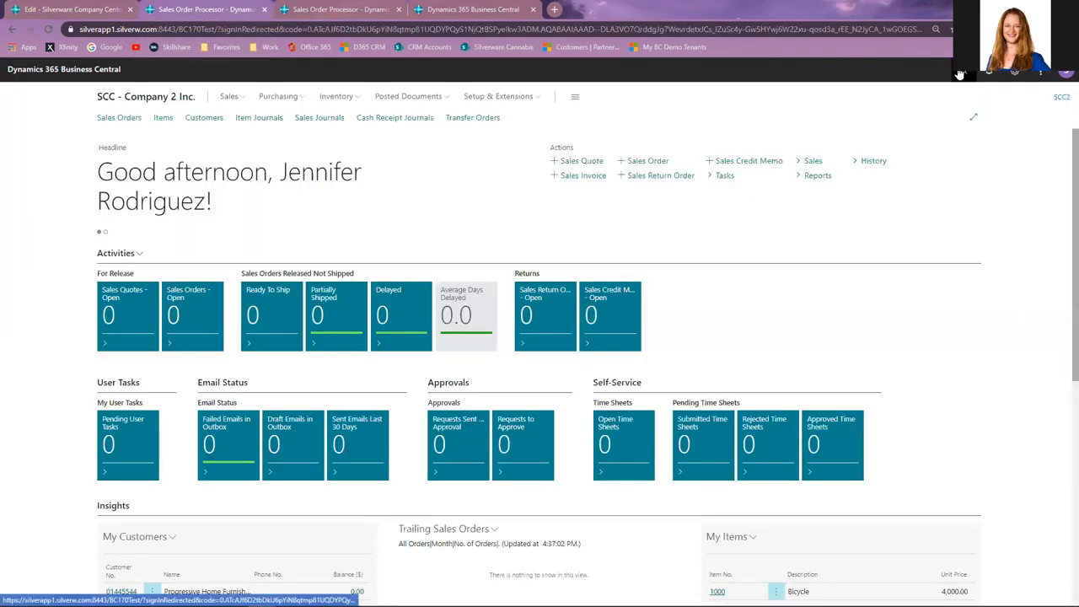
{"action": "left_click", "coordinate": [959, 73]}
{"action": "type", "text": "gen le setup"}
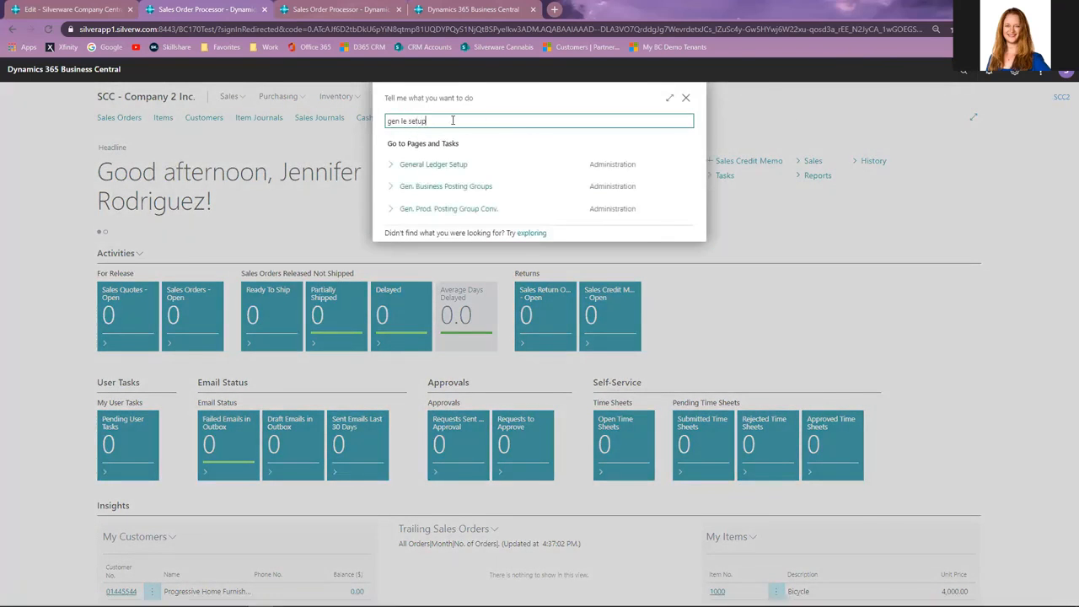
{"action": "key", "text": "Return"}
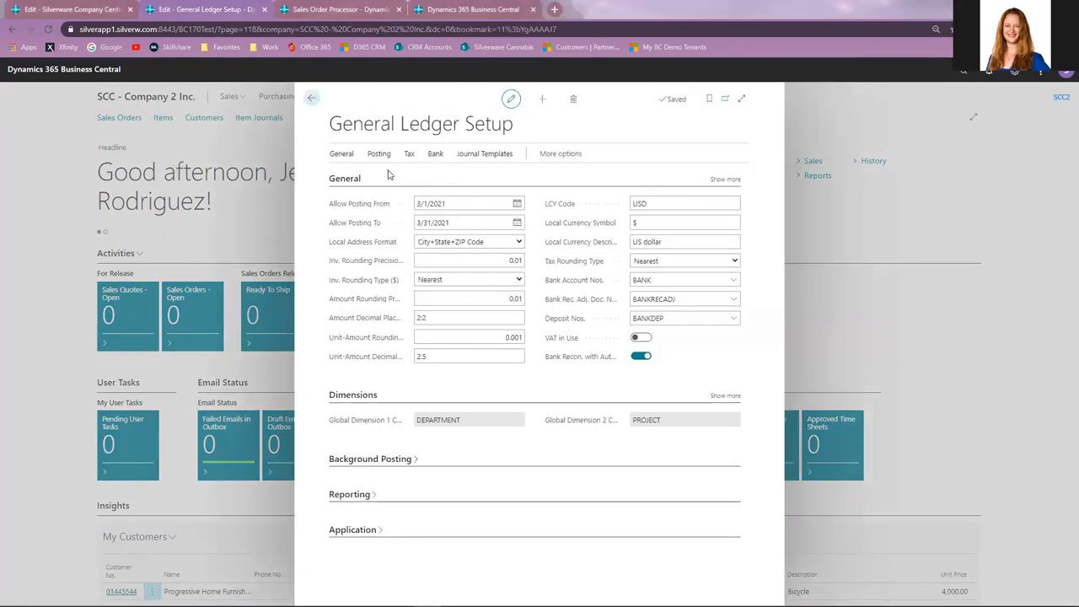
{"action": "left_click", "coordinate": [312, 101]}
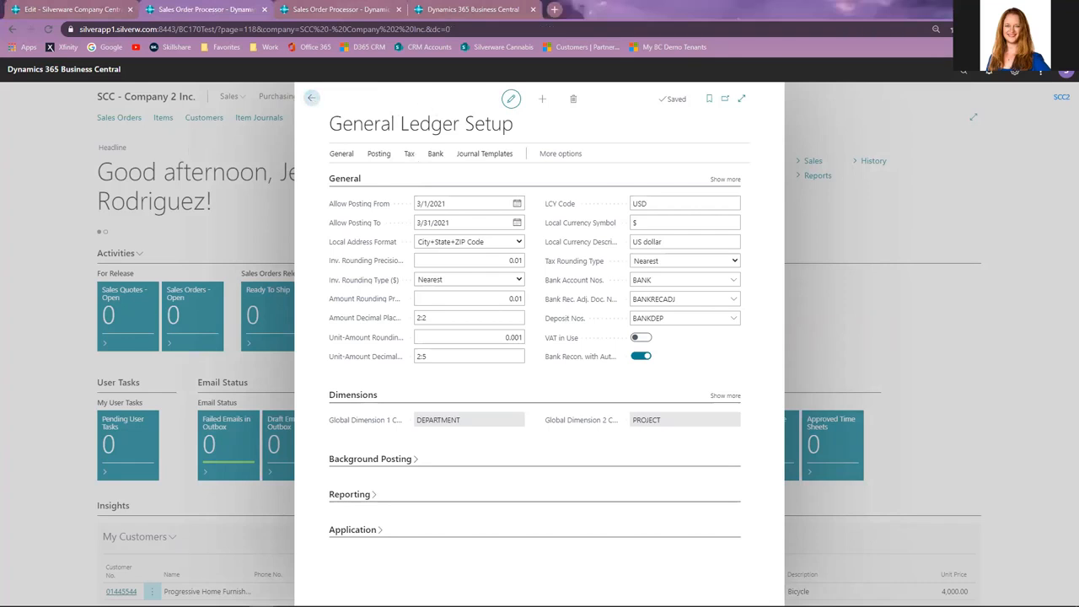
{"action": "left_click", "coordinate": [78, 10]}
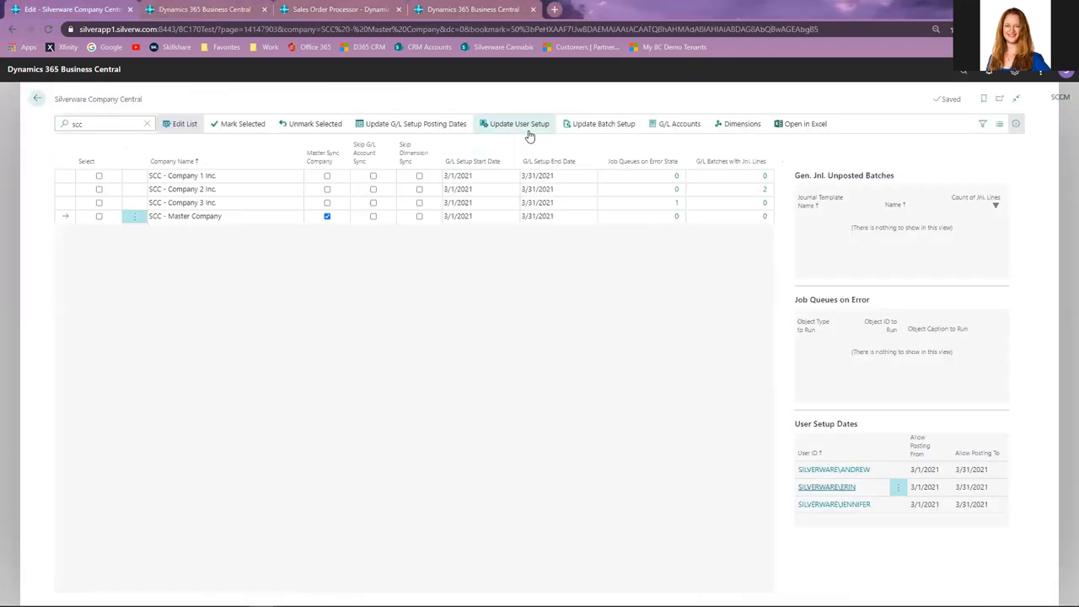
Mark all four companies, open the user setup sync, and mark all six users.
{"action": "left_click", "coordinate": [99, 176]}
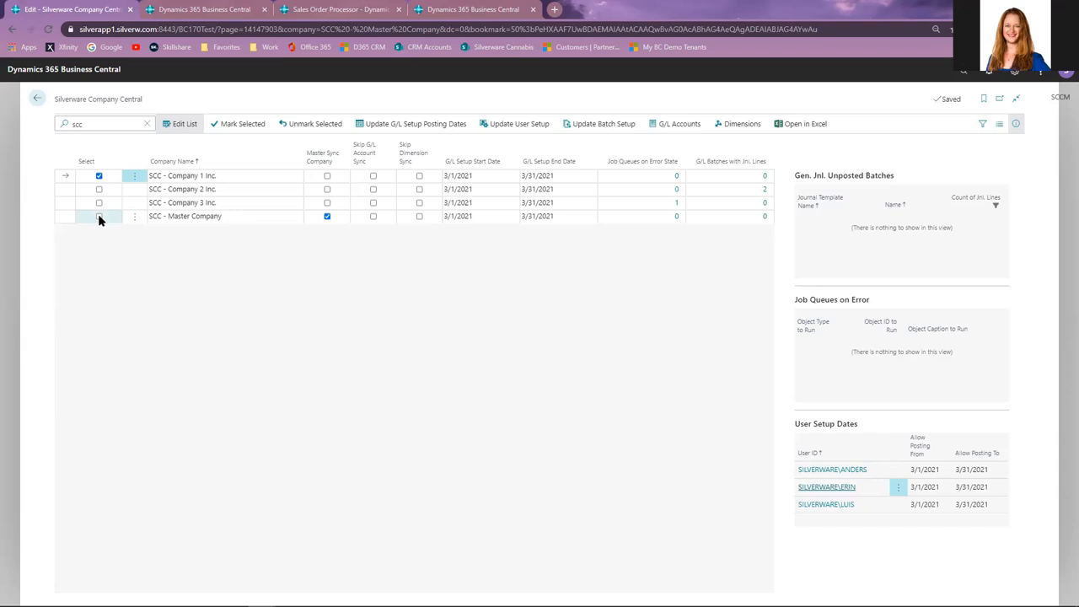
{"action": "left_click", "coordinate": [99, 217], "text": "shift"}
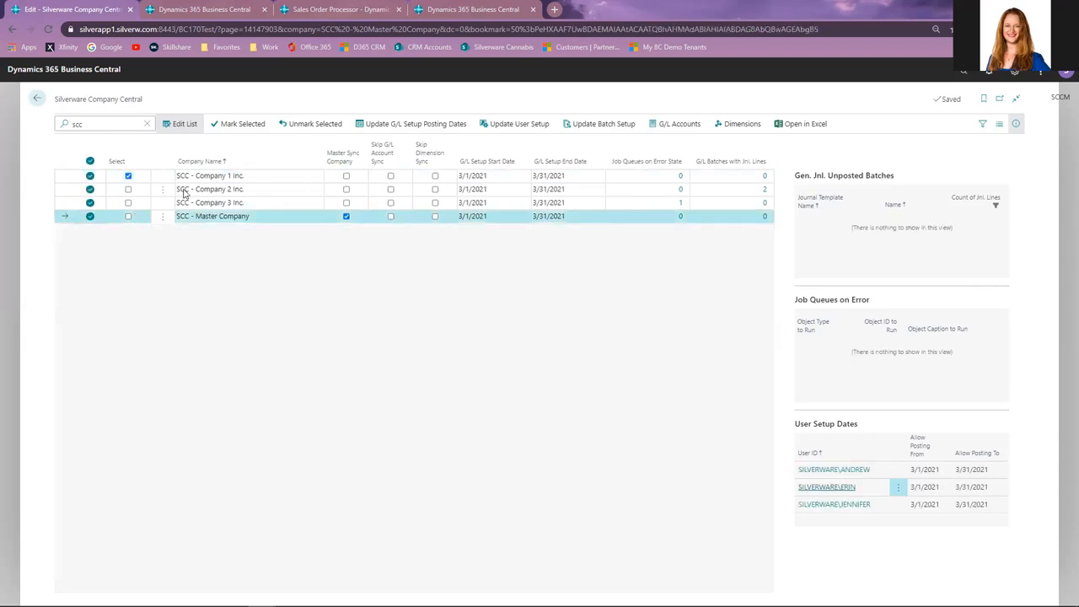
{"action": "left_click", "coordinate": [258, 129]}
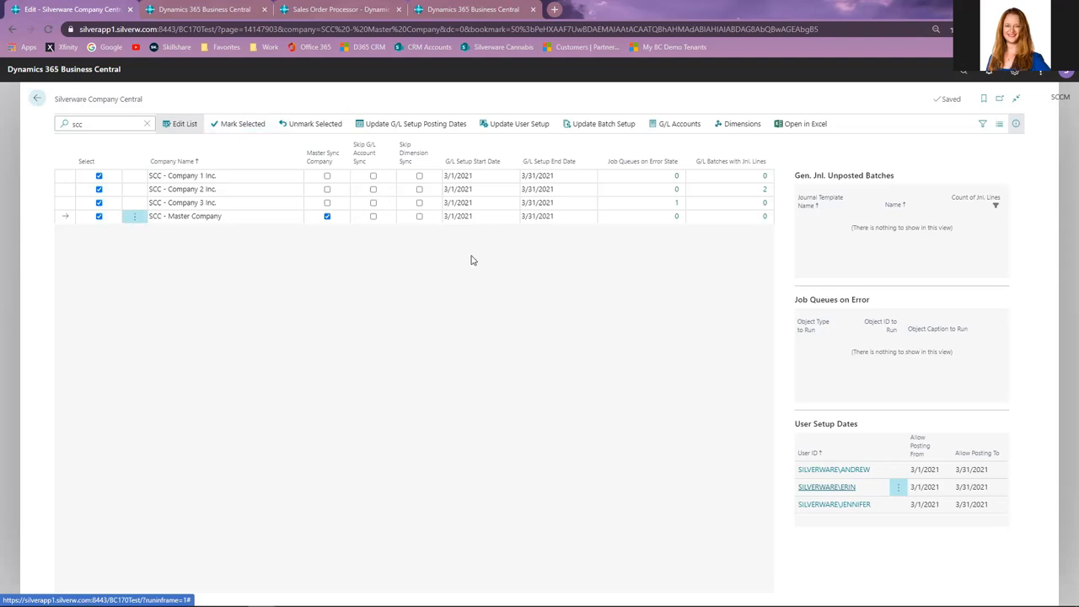
{"action": "left_click", "coordinate": [524, 137]}
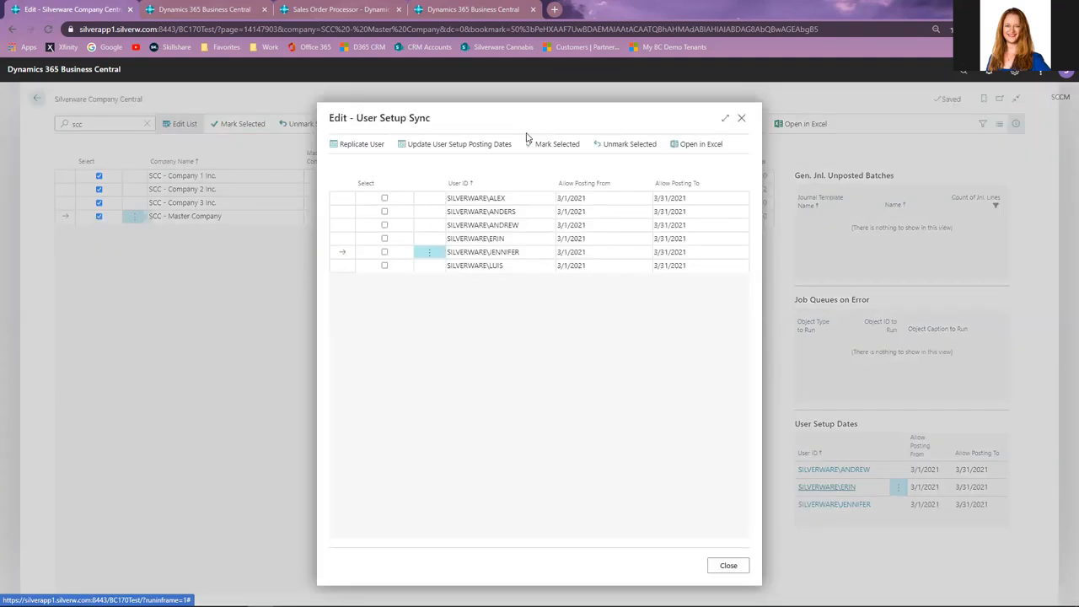
{"action": "left_click", "coordinate": [385, 198]}
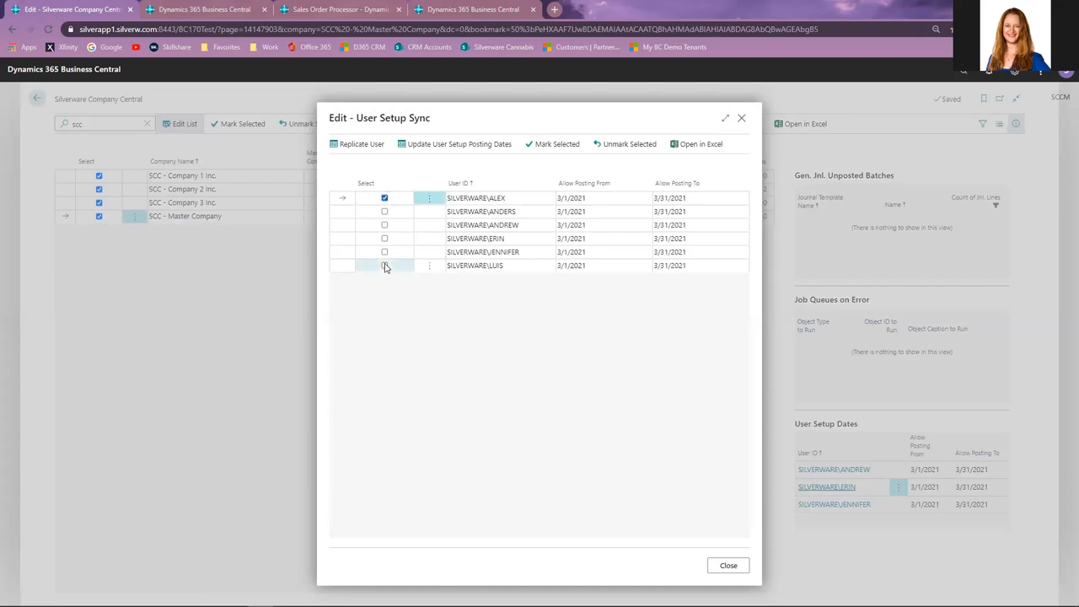
{"action": "key", "text": "ctrl+a"}
{"action": "left_click", "coordinate": [549, 154]}
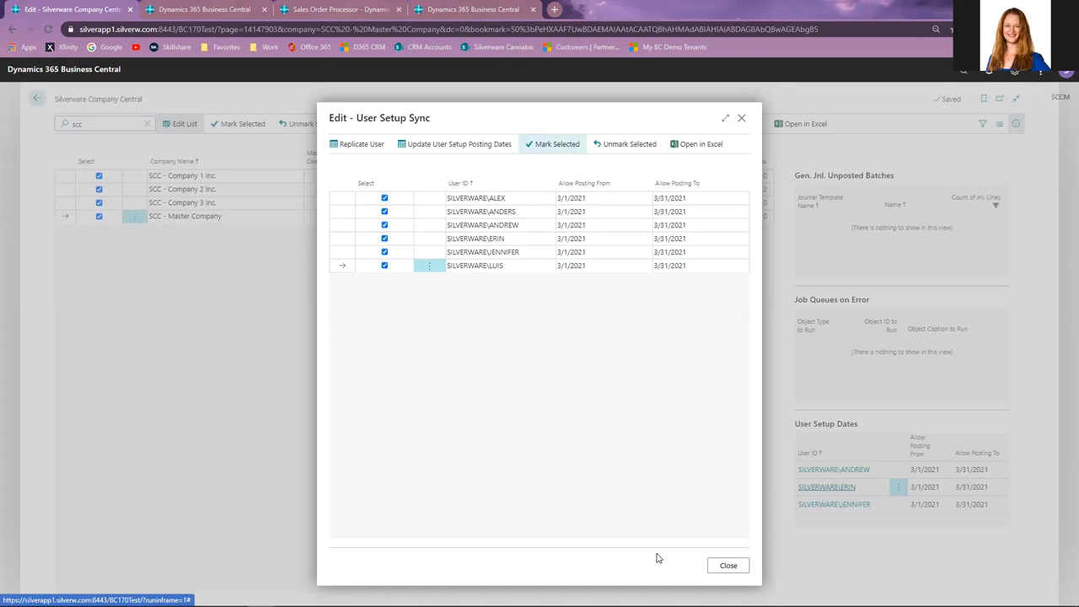
Update the selected users' allowed posting dates from 2/1/2021 to 3/31/2021, confirm, and close the user setup sync.
{"action": "left_click", "coordinate": [423, 150]}
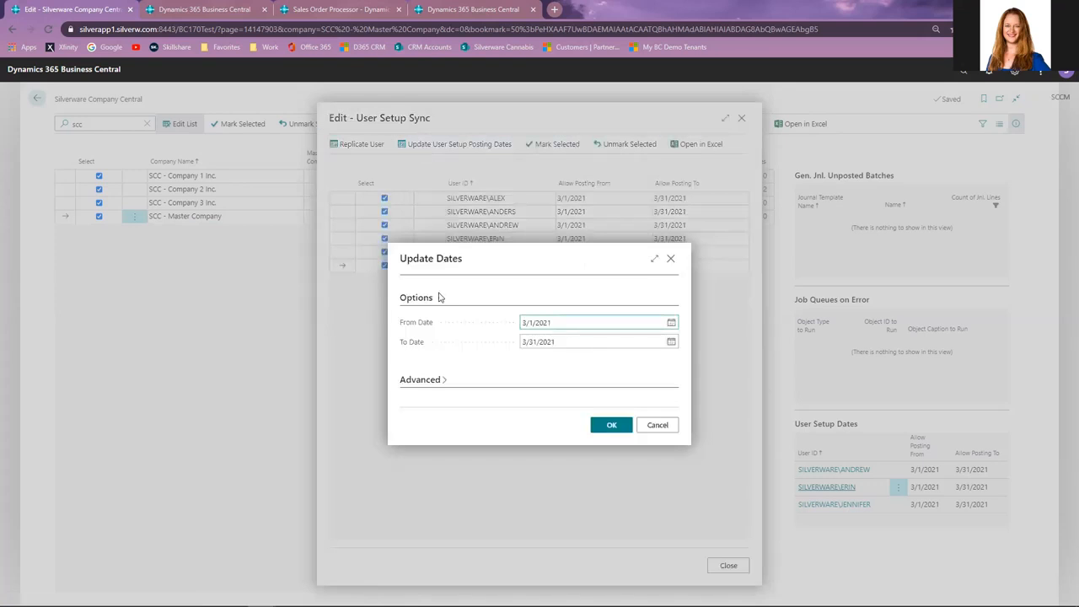
{"action": "left_click", "coordinate": [419, 329]}
{"action": "type", "text": "02"}
{"action": "key", "text": "Tab"}
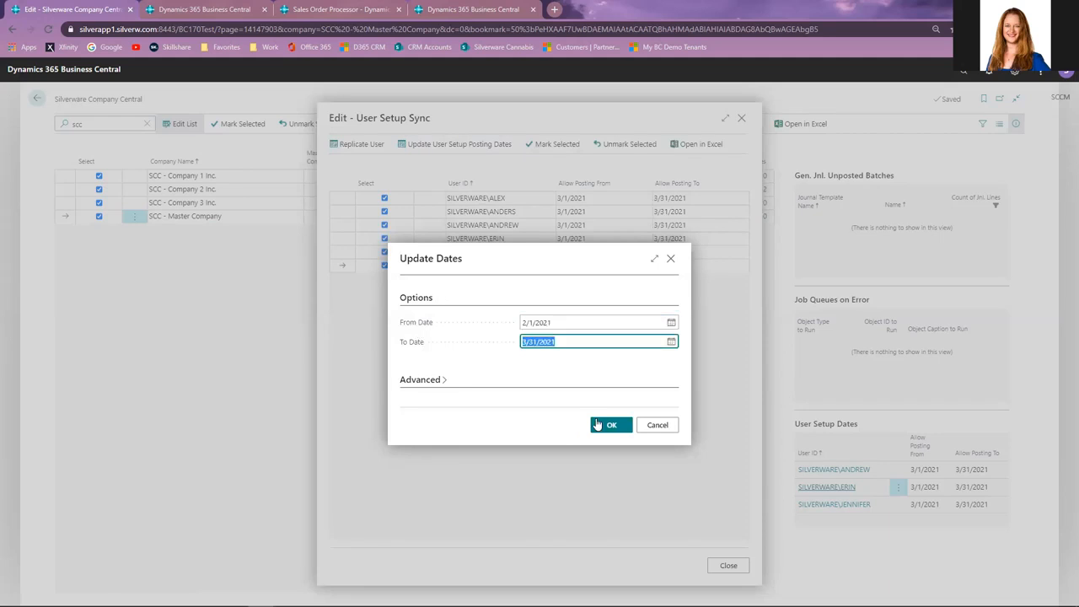
{"action": "left_click", "coordinate": [604, 425]}
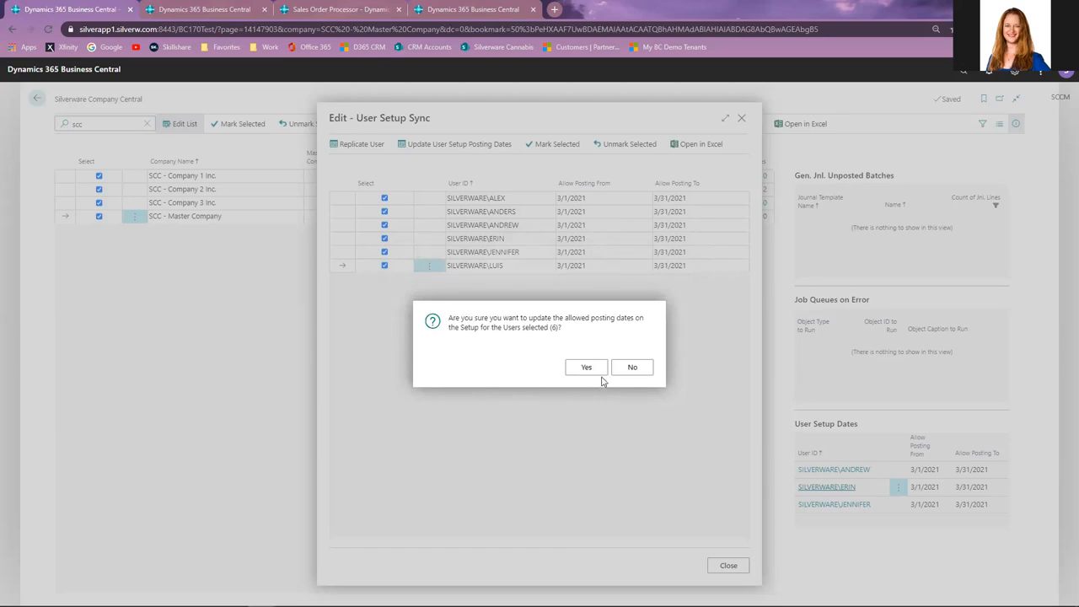
{"action": "left_click", "coordinate": [599, 373]}
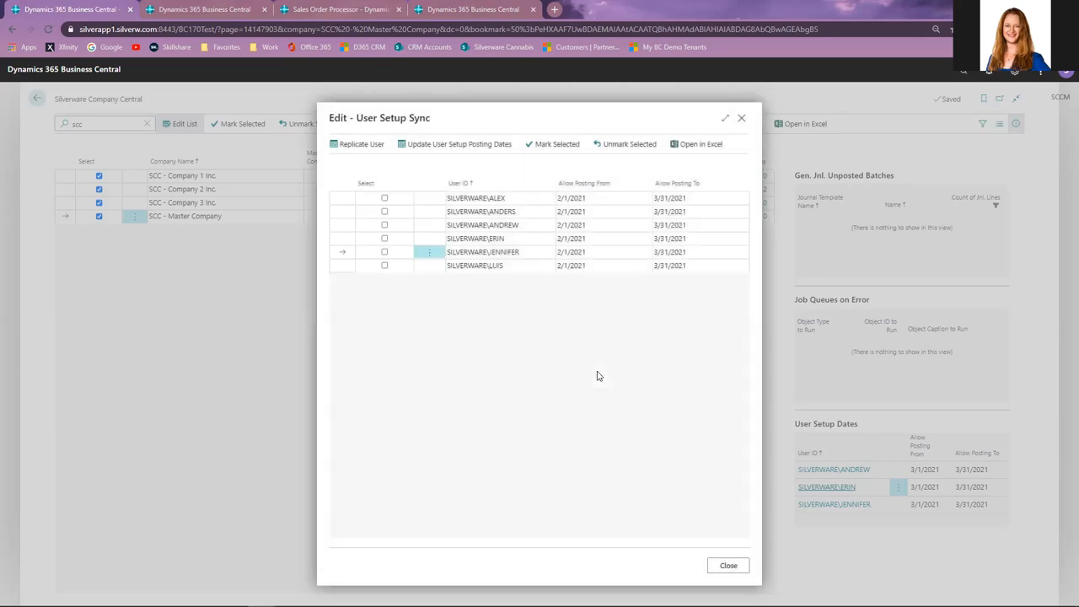
{"action": "left_click", "coordinate": [729, 566]}
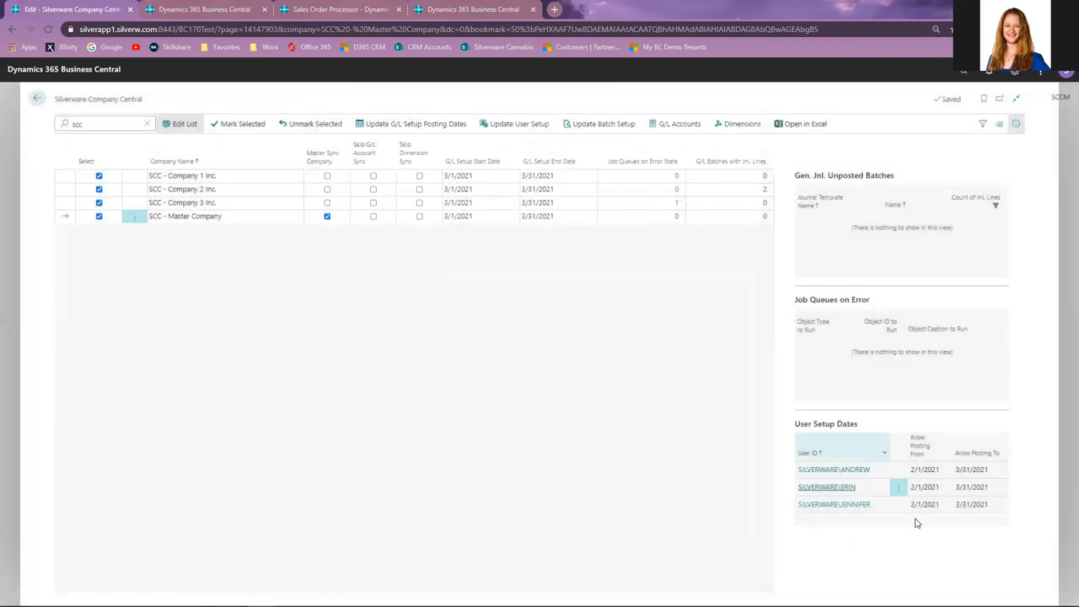
Review Company 3 and Company 2 details and open the unposted general journal batch setup, then close it.
{"action": "left_click", "coordinate": [213, 204]}
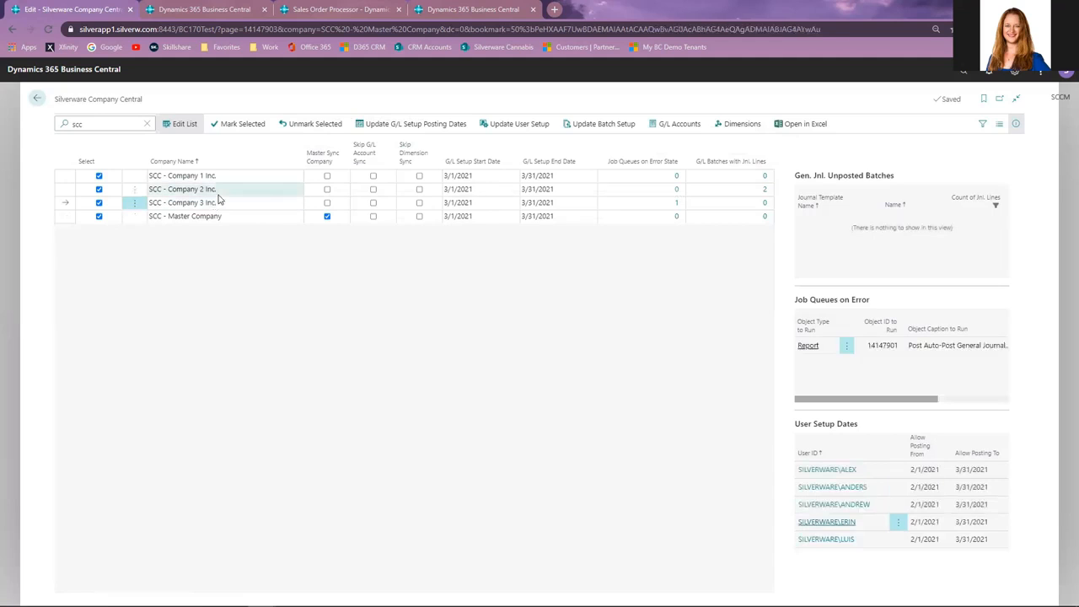
{"action": "left_click", "coordinate": [218, 194]}
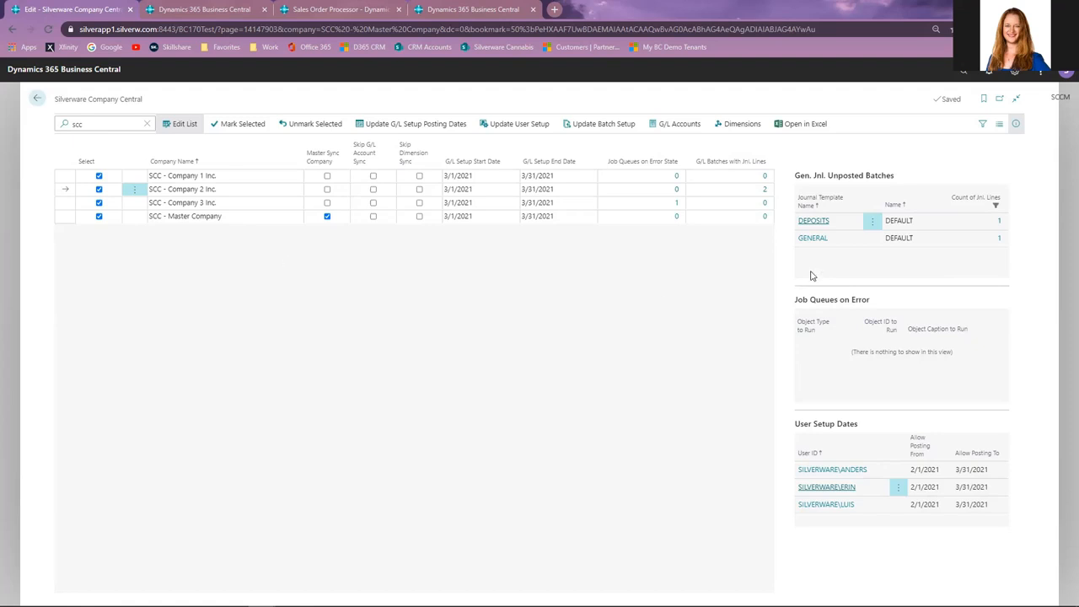
{"action": "left_click", "coordinate": [582, 126]}
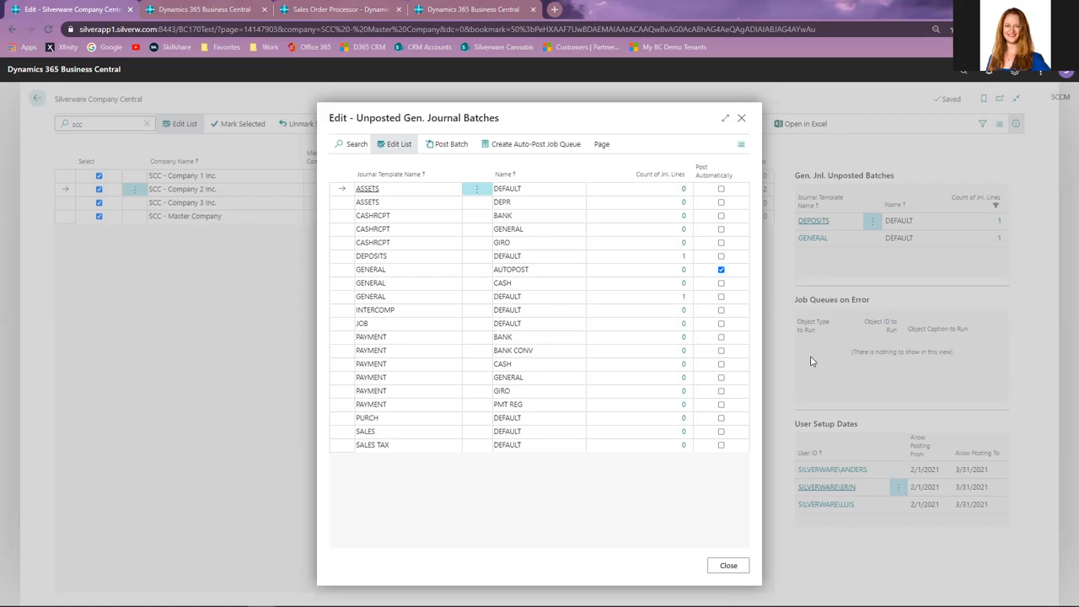
{"action": "left_click", "coordinate": [727, 568]}
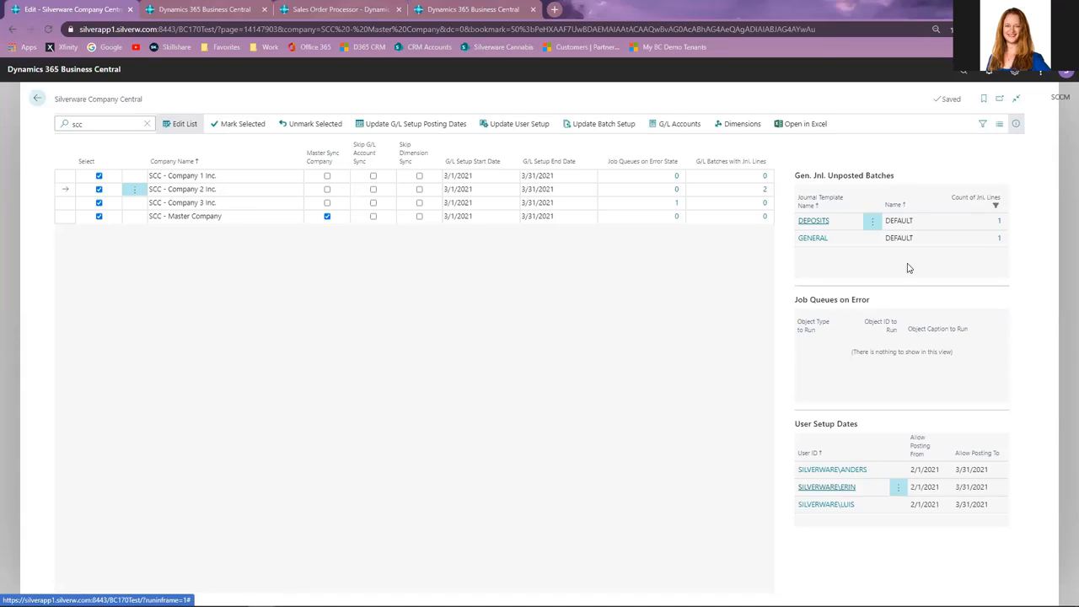
Inspect Company 2's unposted journal batches and Company 3's job queues on error, returning to Company Central each time.
{"action": "left_click", "coordinate": [767, 193]}
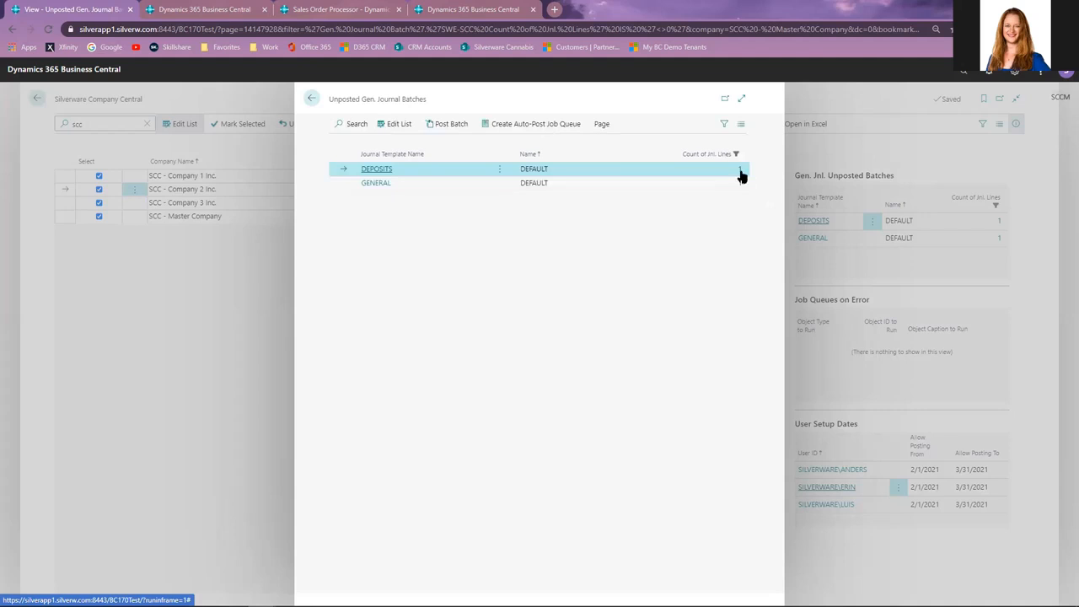
{"action": "left_click", "coordinate": [740, 171]}
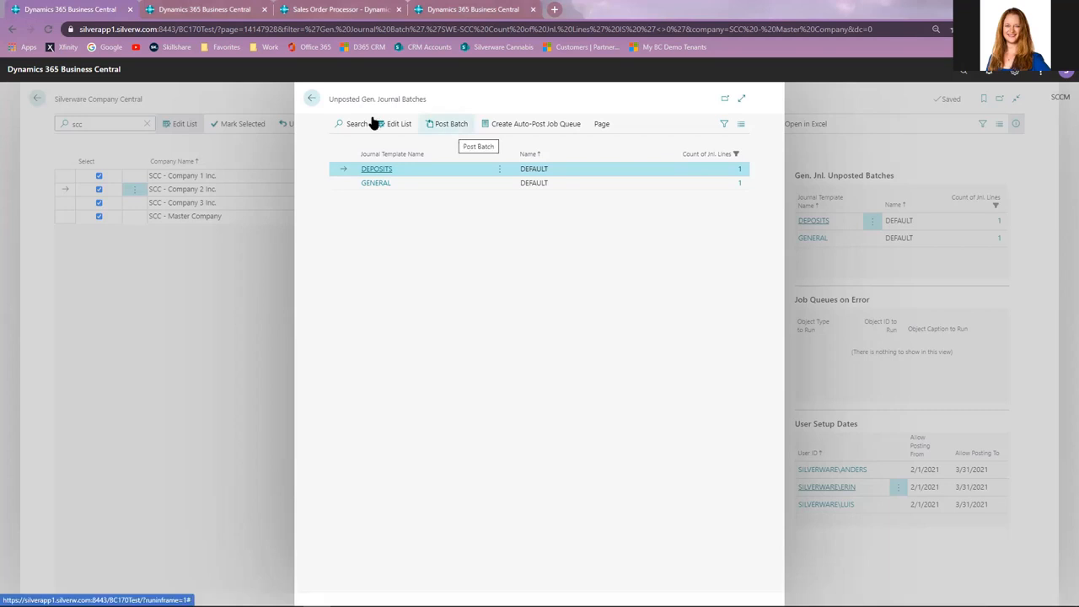
{"action": "left_click", "coordinate": [314, 102]}
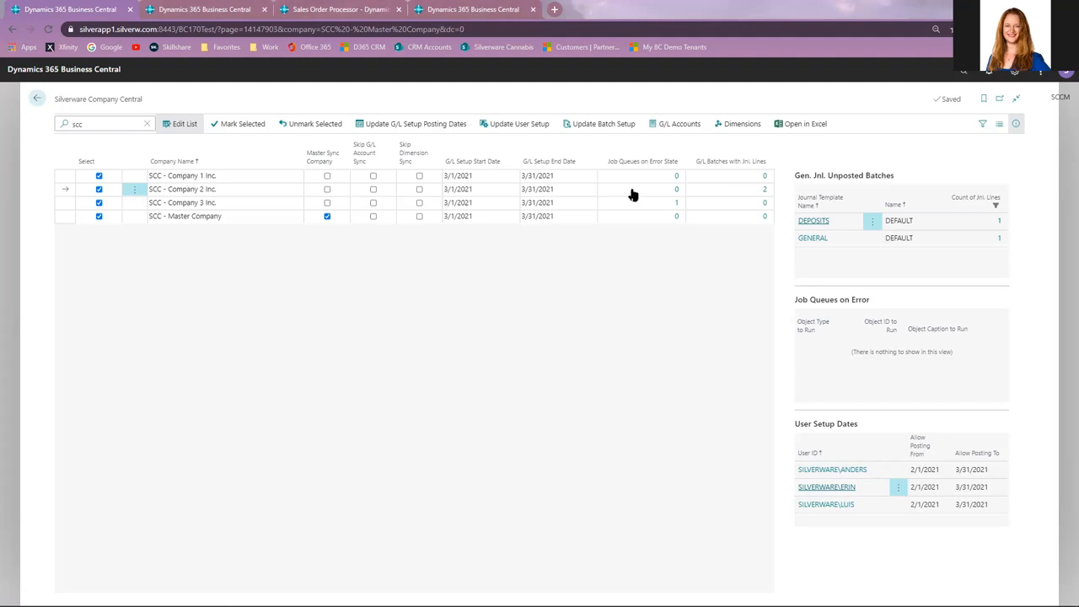
{"action": "left_click", "coordinate": [674, 207]}
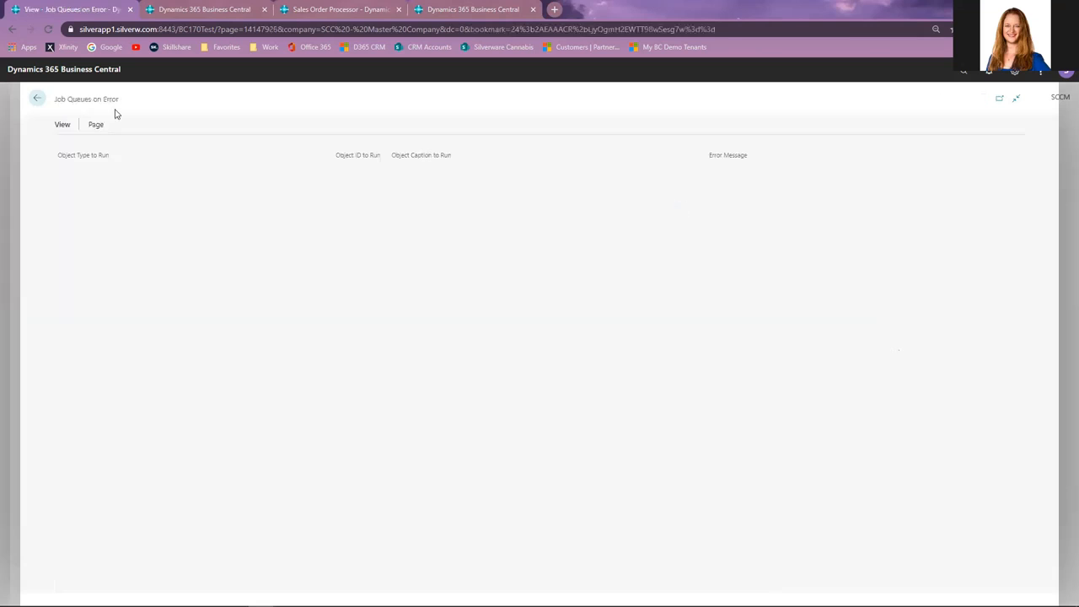
{"action": "left_click", "coordinate": [34, 100]}
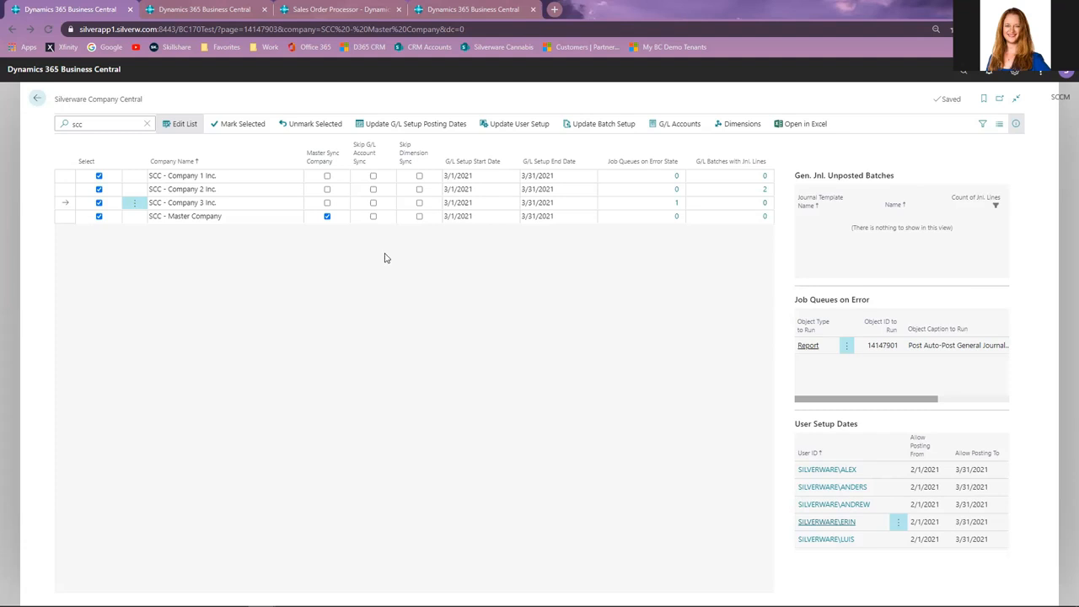
Open the G/L account sync from Company Central and mark all G/L accounts to sync.
{"action": "left_click", "coordinate": [345, 218]}
{"action": "left_click", "coordinate": [680, 124]}
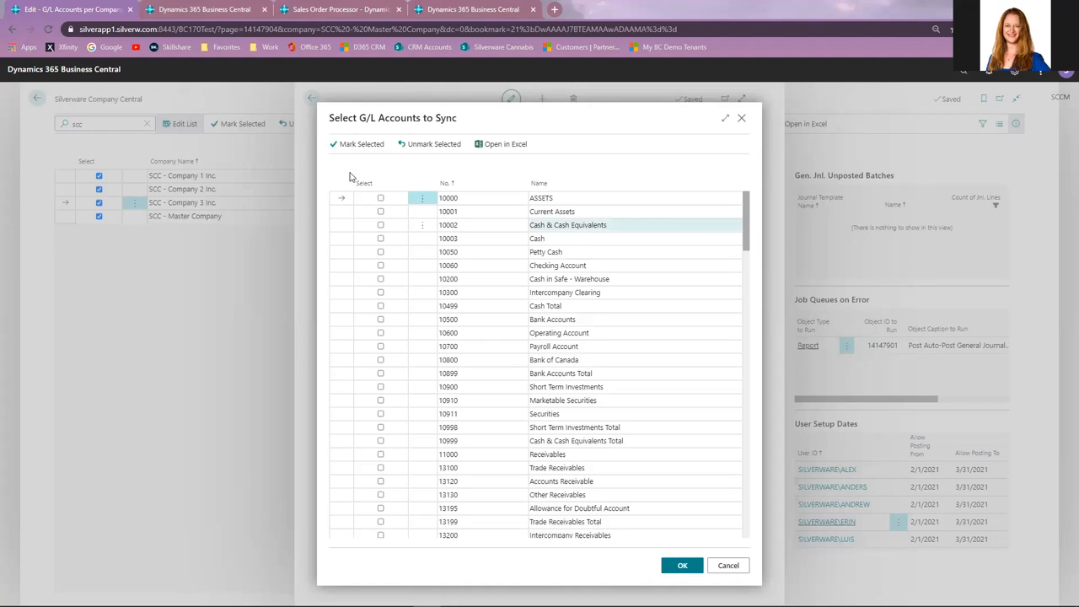
{"action": "left_click", "coordinate": [379, 197]}
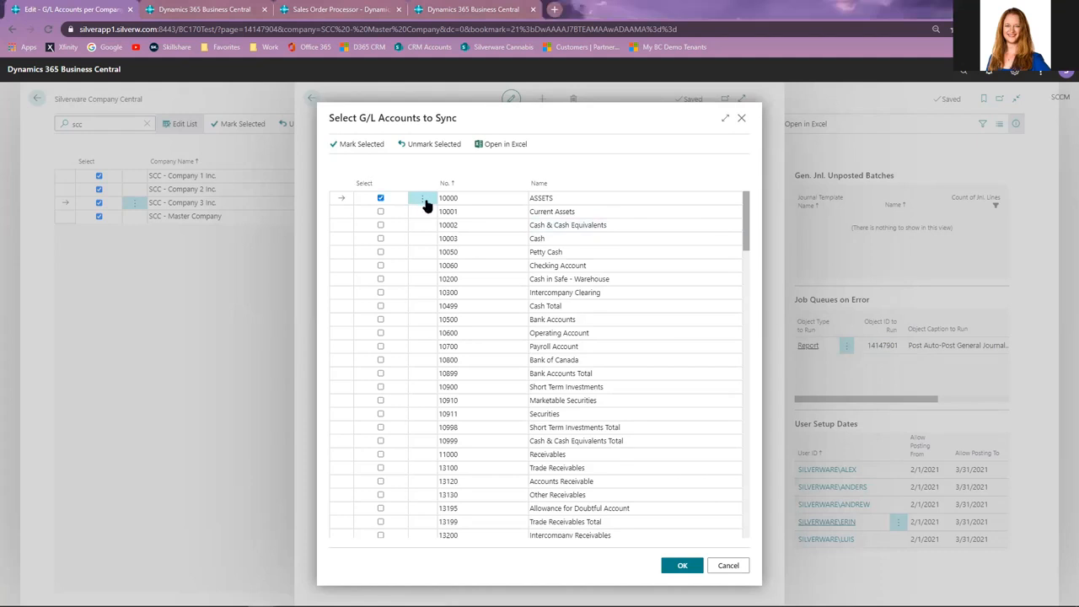
{"action": "left_click", "coordinate": [423, 199]}
{"action": "left_click", "coordinate": [369, 183]}
{"action": "left_click", "coordinate": [369, 147]}
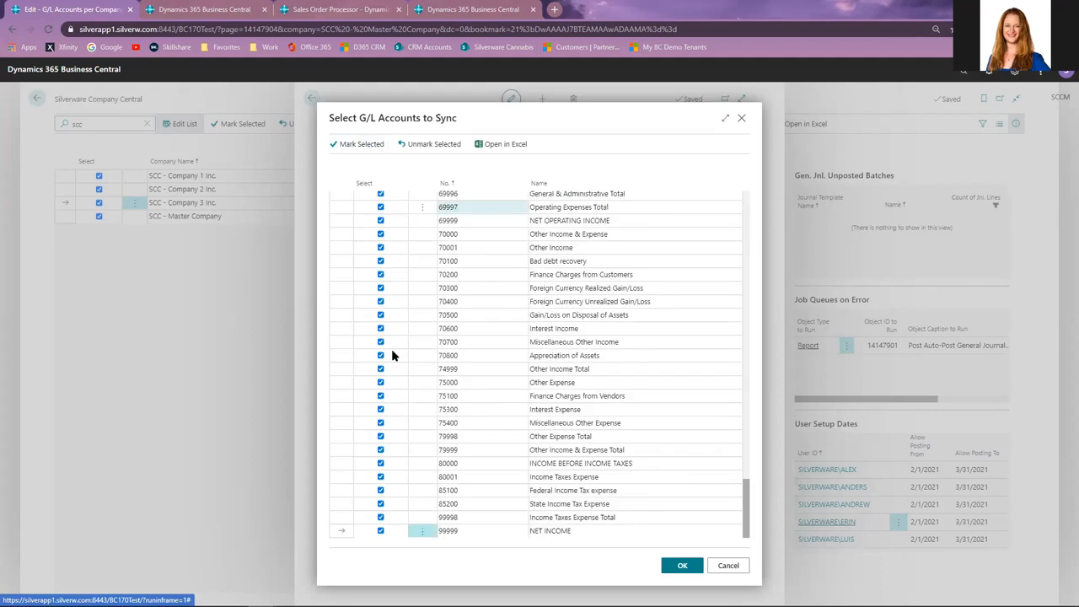
{"action": "left_click", "coordinate": [380, 424]}
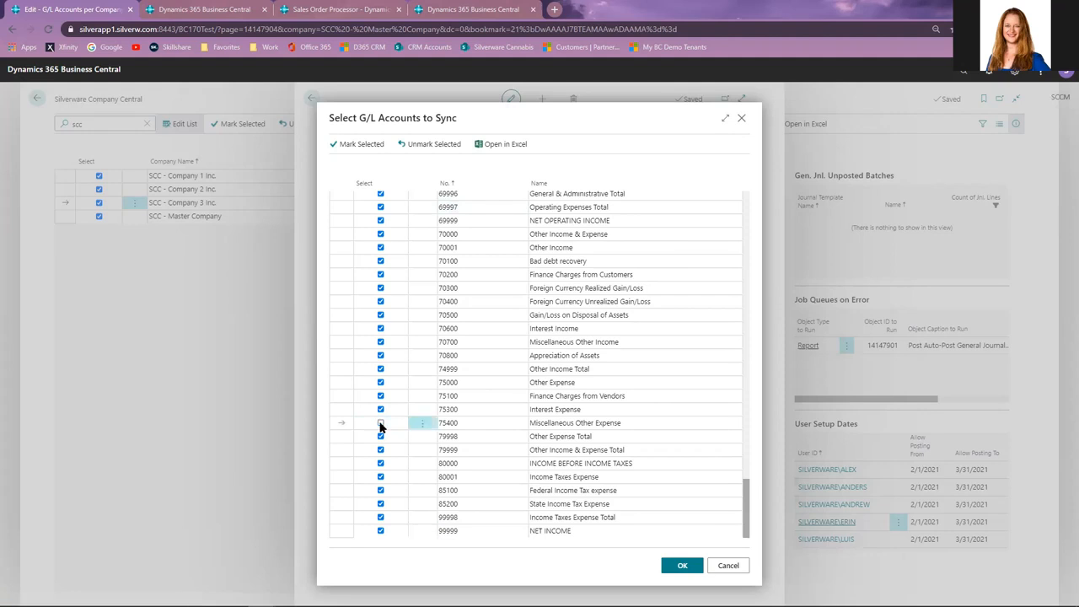
{"action": "left_click", "coordinate": [381, 424]}
{"action": "left_click", "coordinate": [681, 565]}
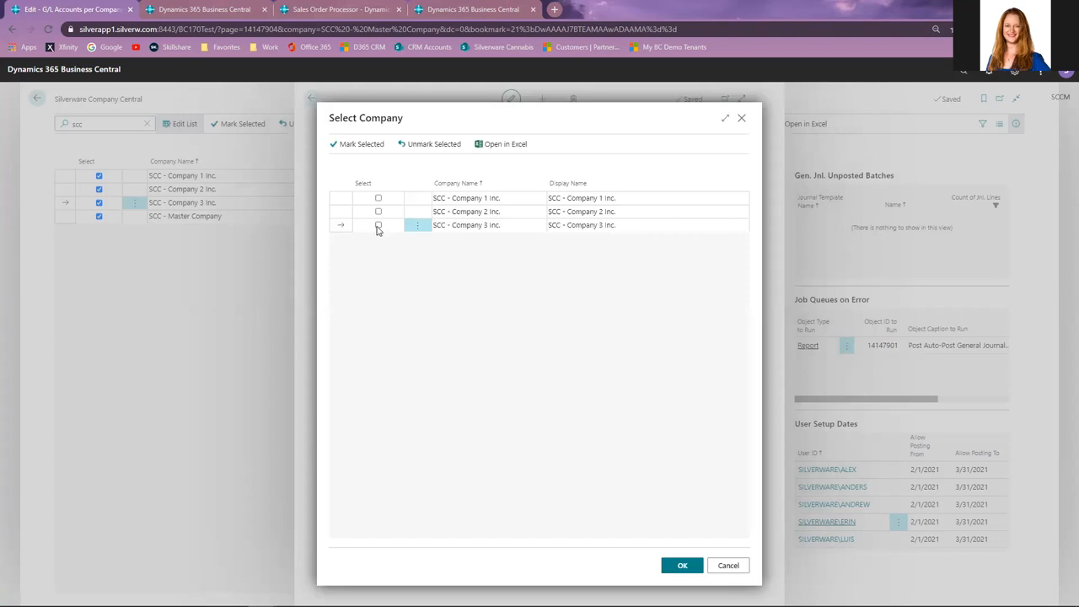
Sync the marked G/L accounts to SCC - Company 3 Inc. and return to Company Central.
{"action": "left_click", "coordinate": [378, 226]}
{"action": "left_click", "coordinate": [681, 569]}
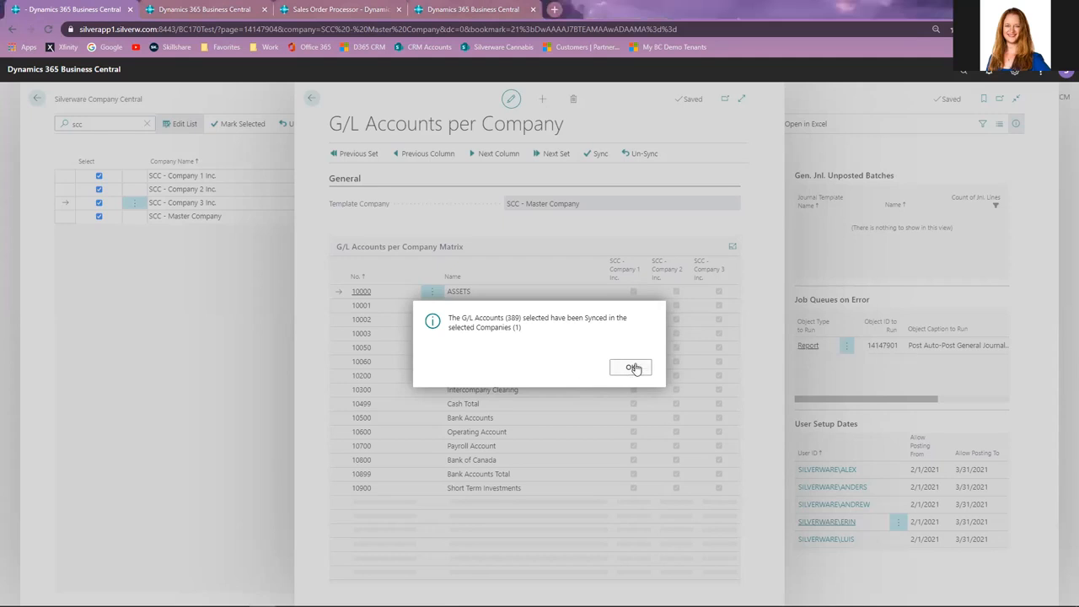
{"action": "left_click", "coordinate": [632, 368]}
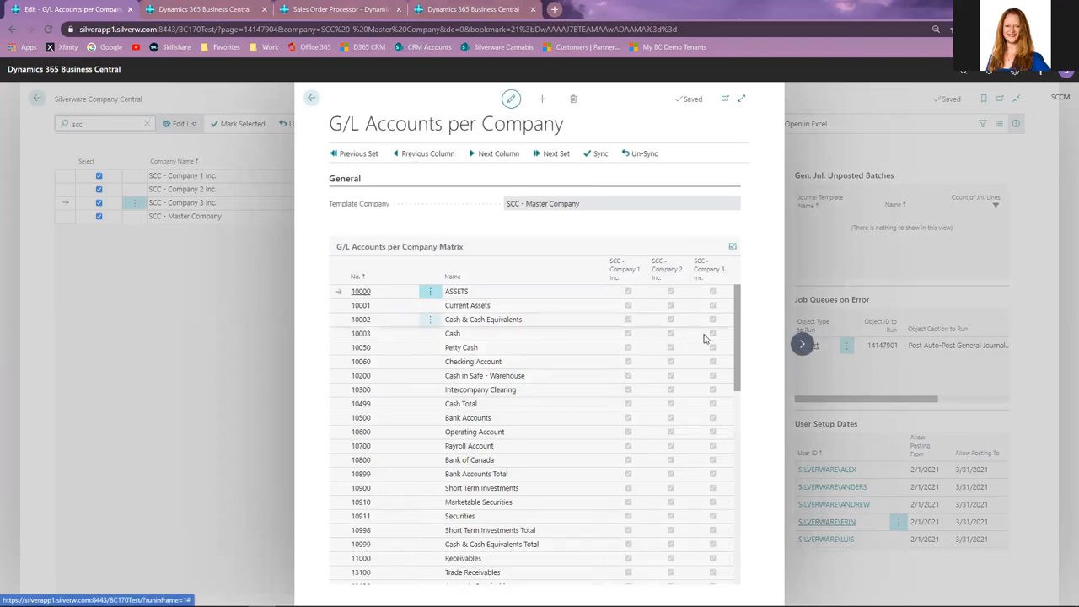
{"action": "left_click", "coordinate": [312, 99]}
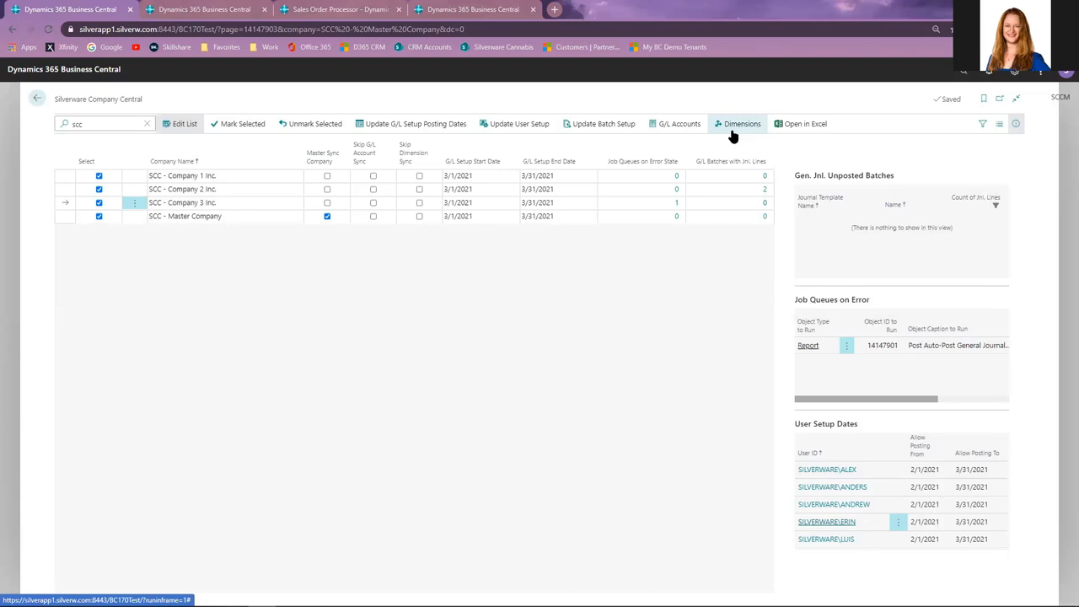
Open the dimension codes per company and select the DEPARTMENT dimension to sync.
{"action": "left_click", "coordinate": [767, 142]}
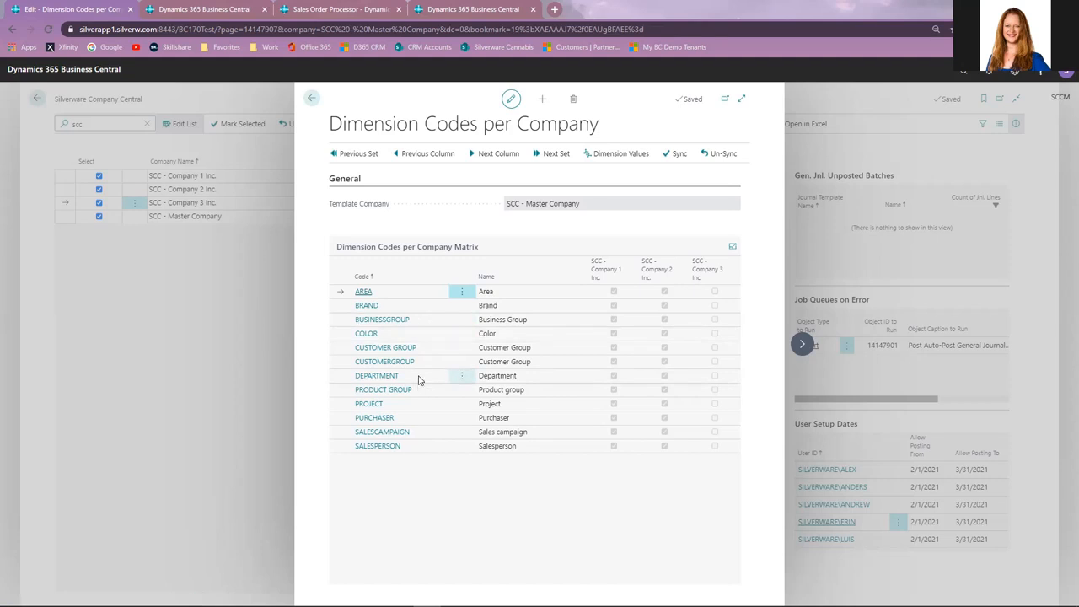
{"action": "left_click", "coordinate": [345, 377]}
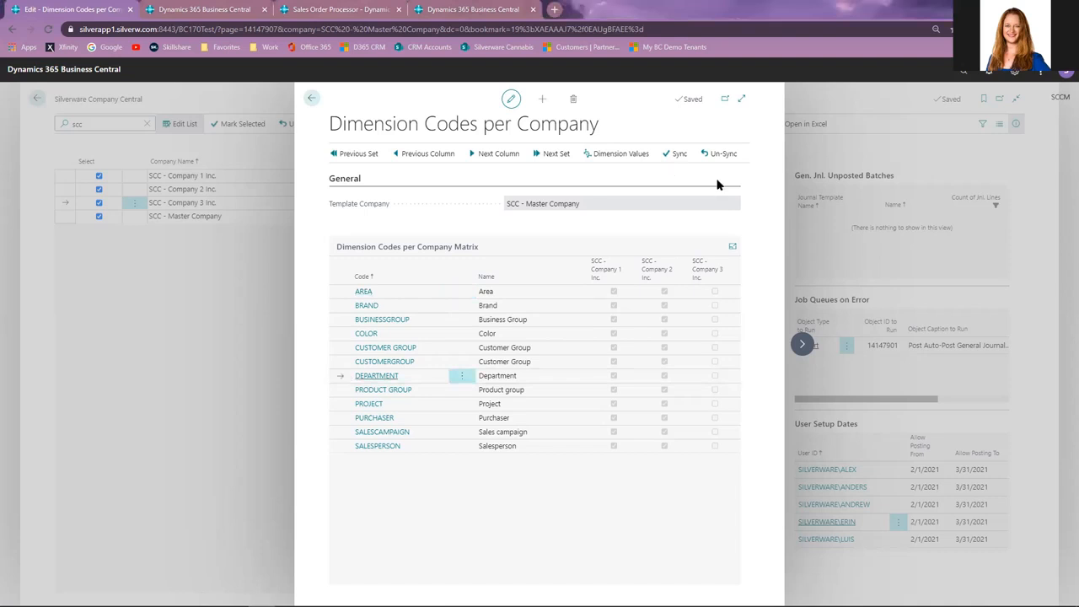
{"action": "left_click", "coordinate": [680, 155]}
{"action": "left_click", "coordinate": [398, 279]}
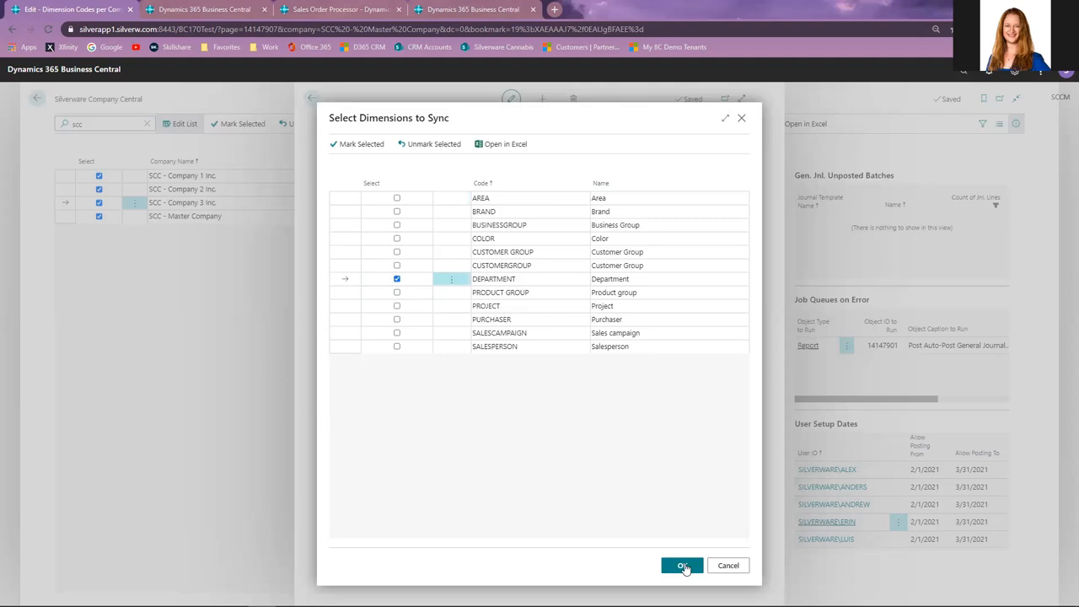
{"action": "left_click", "coordinate": [683, 566]}
Sync the DEPARTMENT dimension to SCC - Company 3 Inc. without syncing its related dimension values.
{"action": "left_click", "coordinate": [378, 225]}
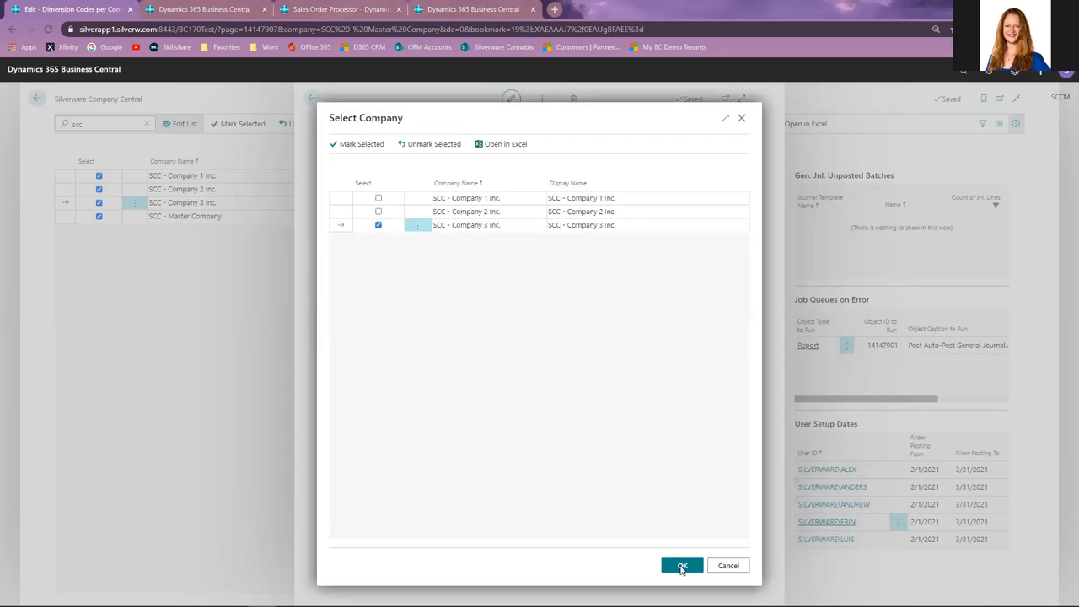
{"action": "left_click", "coordinate": [682, 568]}
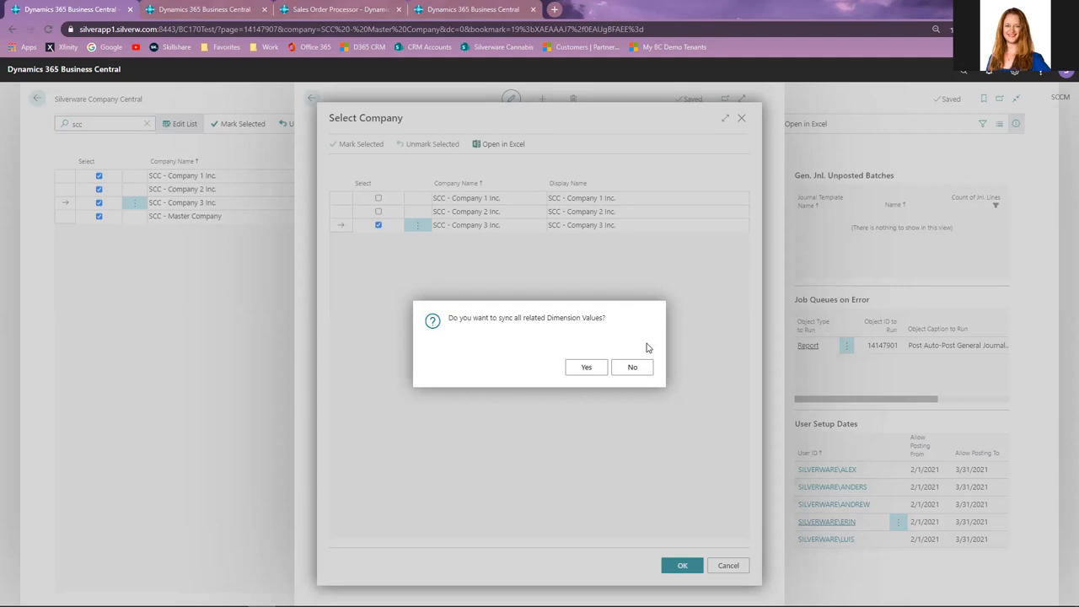
{"action": "left_click", "coordinate": [634, 369]}
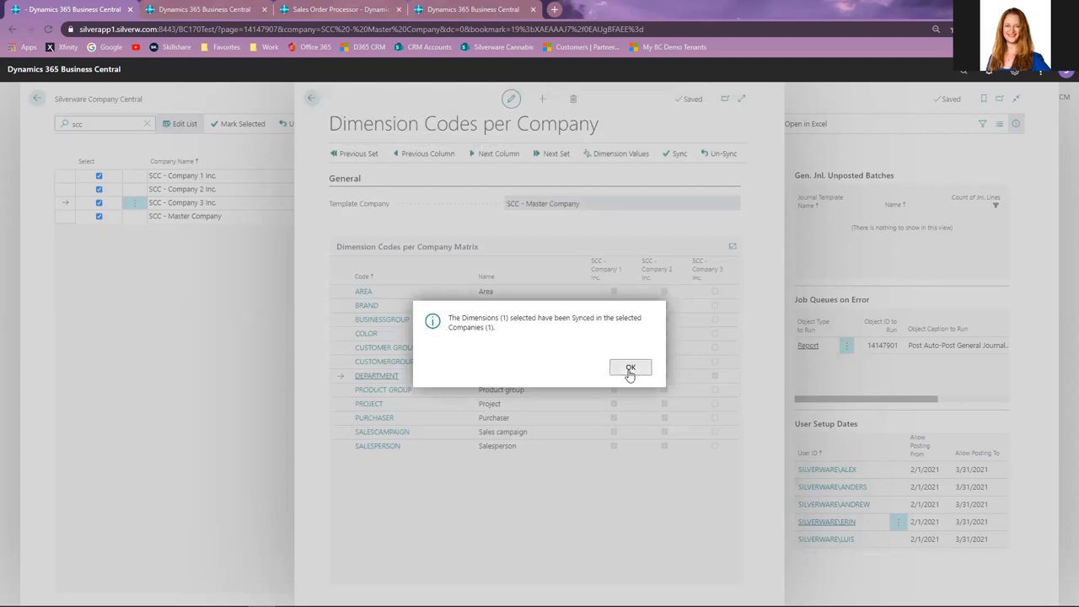
{"action": "left_click", "coordinate": [629, 370]}
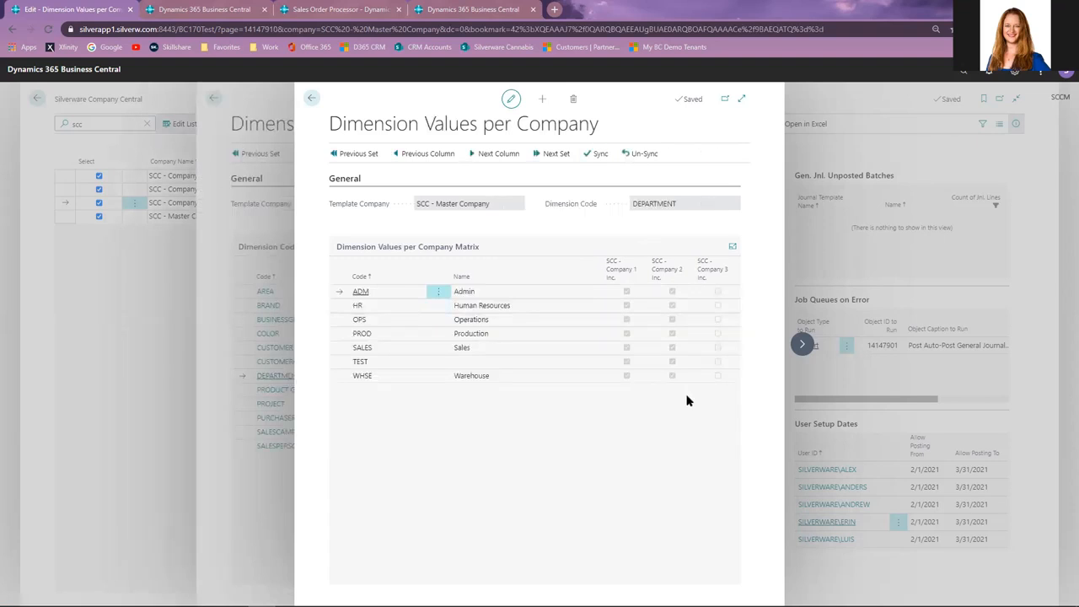
Sync DEPARTMENT dimension values, marking all values except HR and TEST.
{"action": "left_click", "coordinate": [598, 156]}
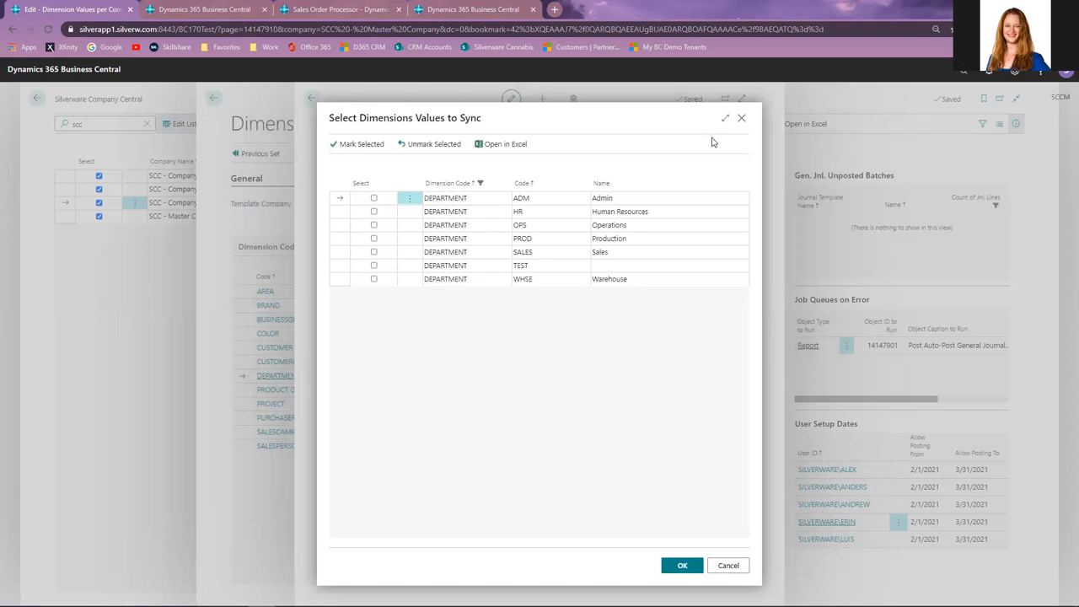
{"action": "left_click", "coordinate": [410, 201]}
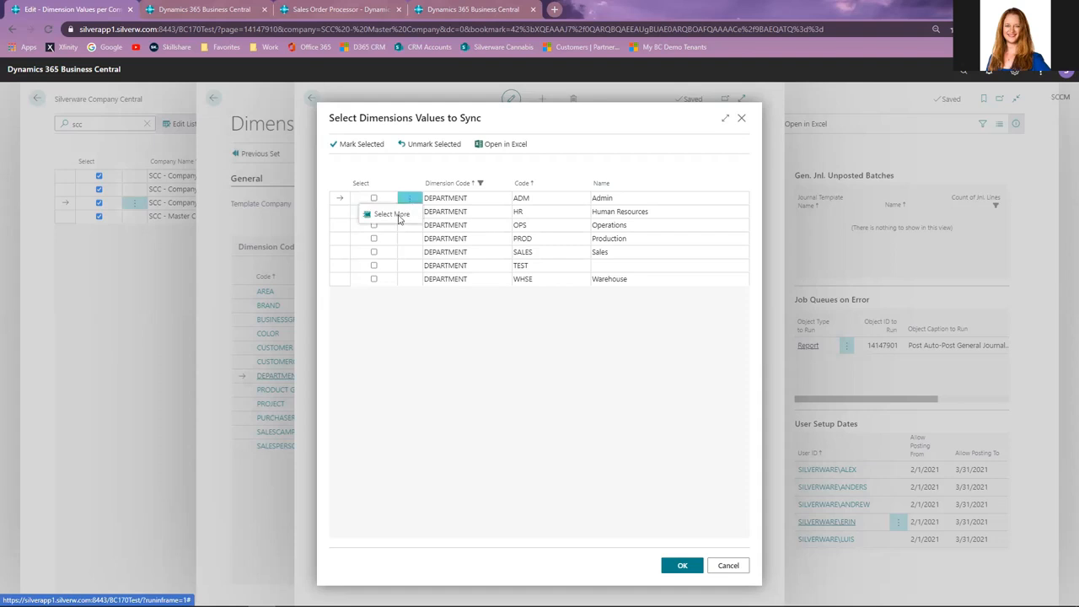
{"action": "left_click", "coordinate": [392, 214]}
{"action": "left_click", "coordinate": [364, 183]}
{"action": "left_click", "coordinate": [361, 144]}
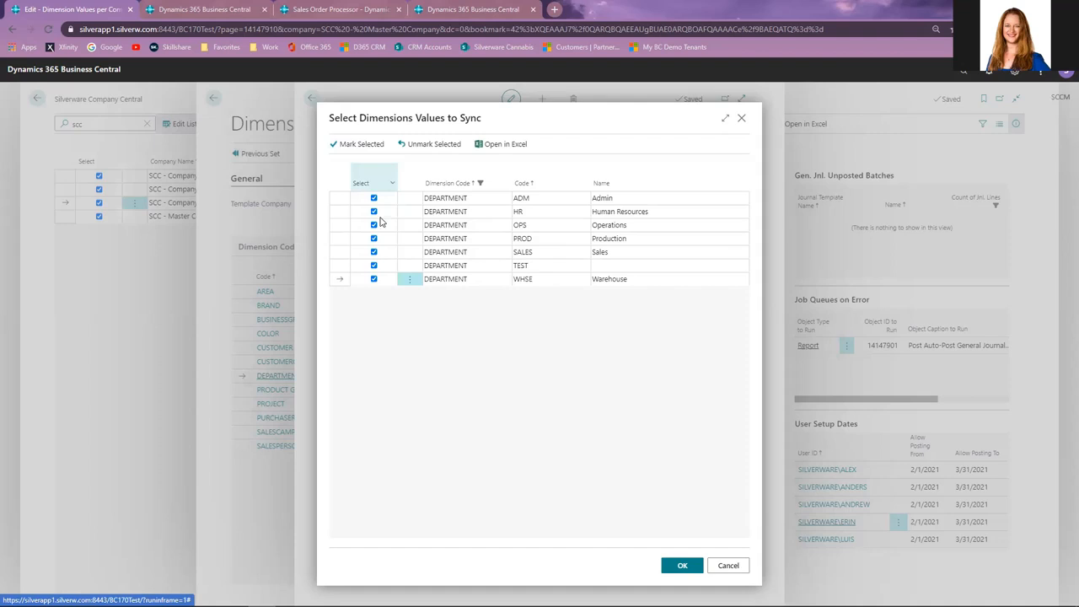
{"action": "left_click", "coordinate": [374, 267]}
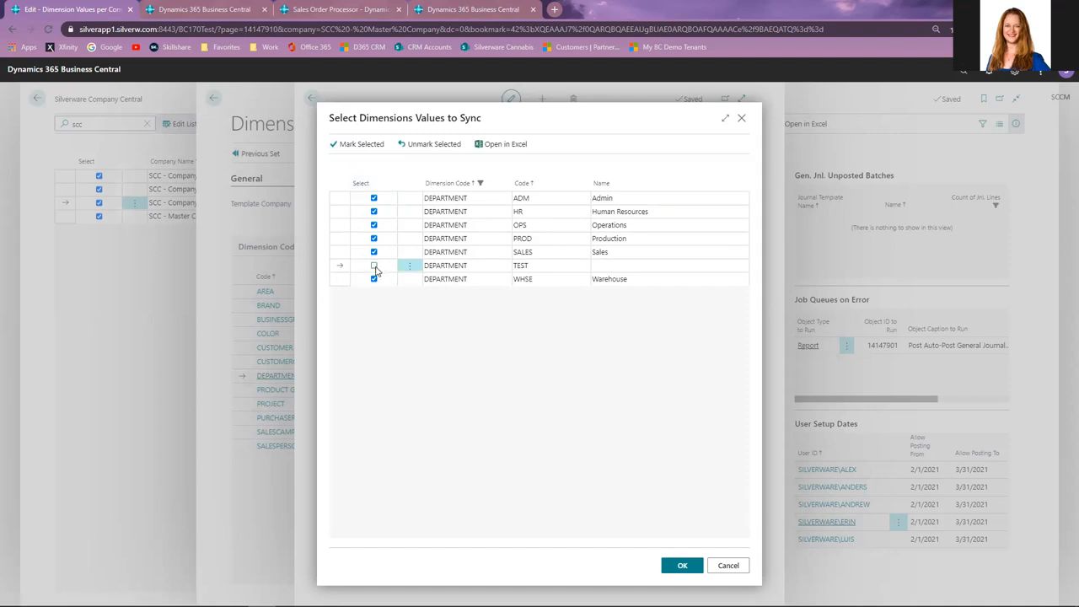
{"action": "left_click", "coordinate": [375, 211]}
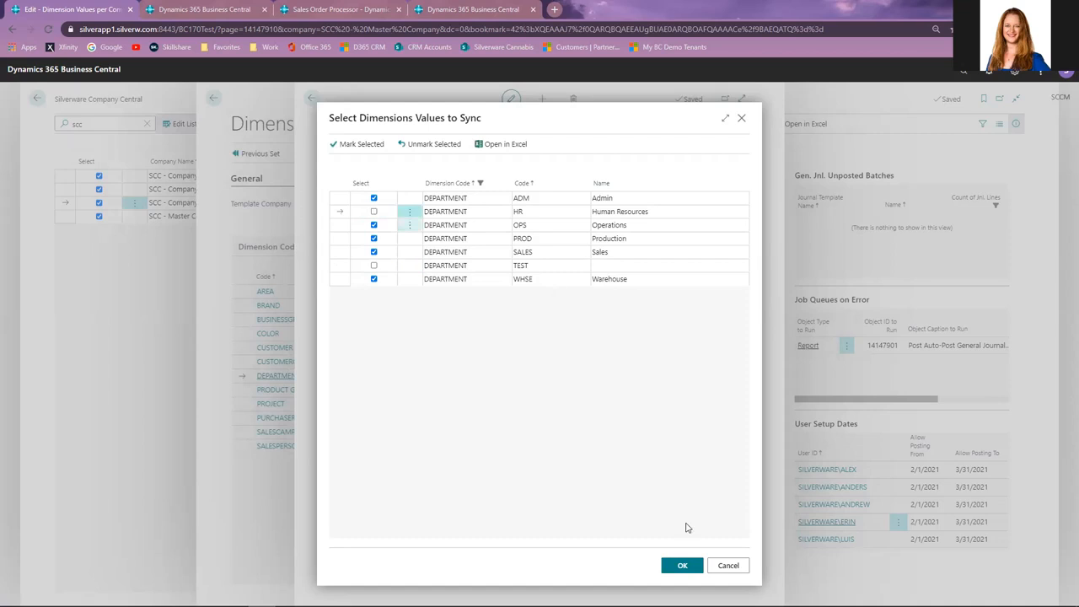
{"action": "left_click", "coordinate": [672, 565]}
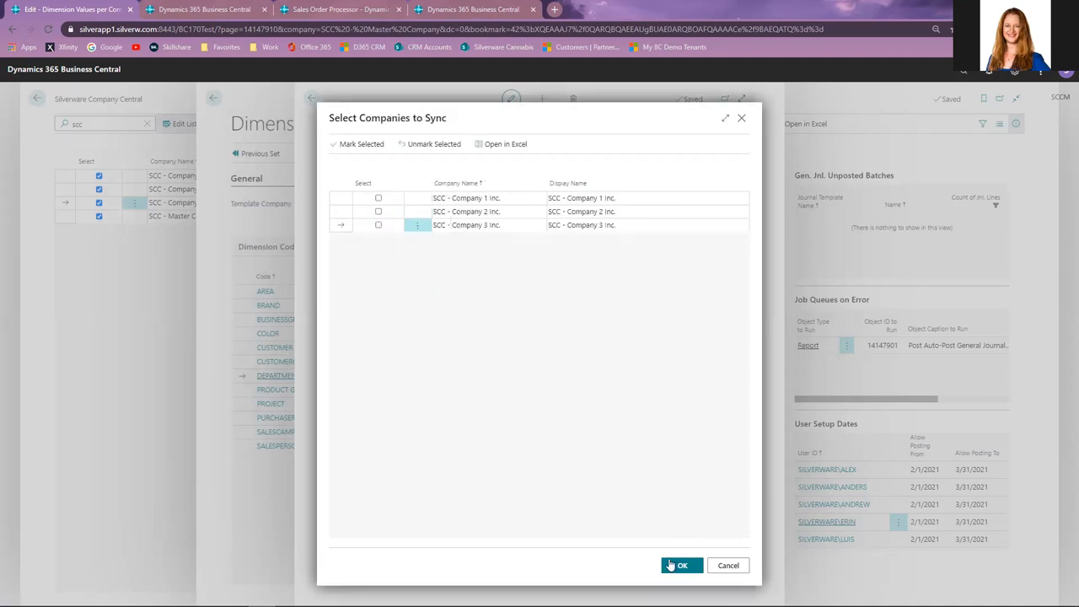
Choose SCC - Company 3 Inc. as the target company for the dimension values and confirm.
{"action": "left_click", "coordinate": [379, 225]}
{"action": "left_click", "coordinate": [683, 566]}
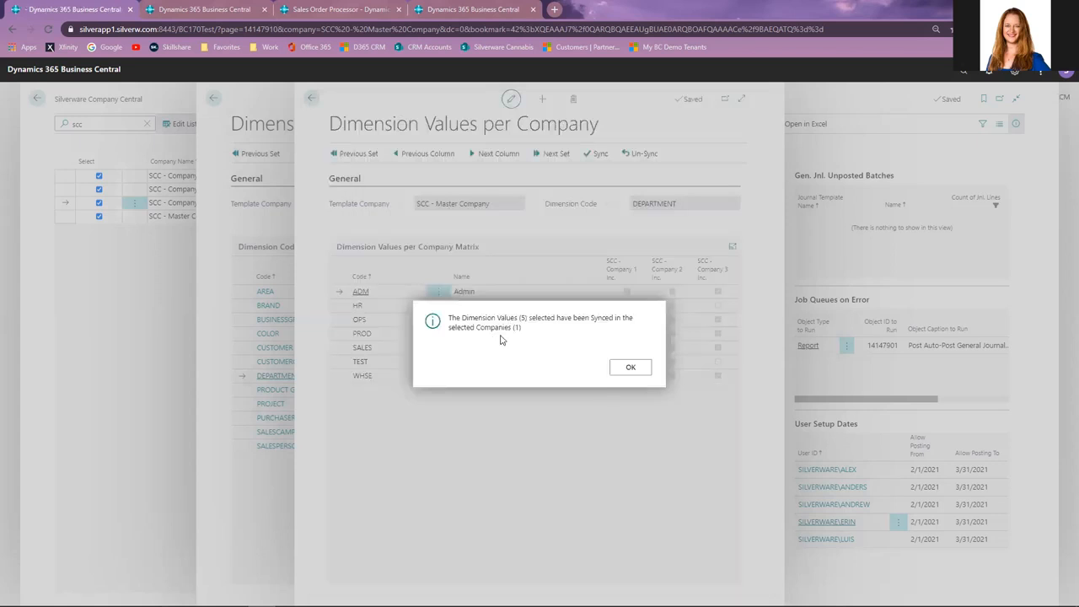
{"action": "key", "text": "Return"}
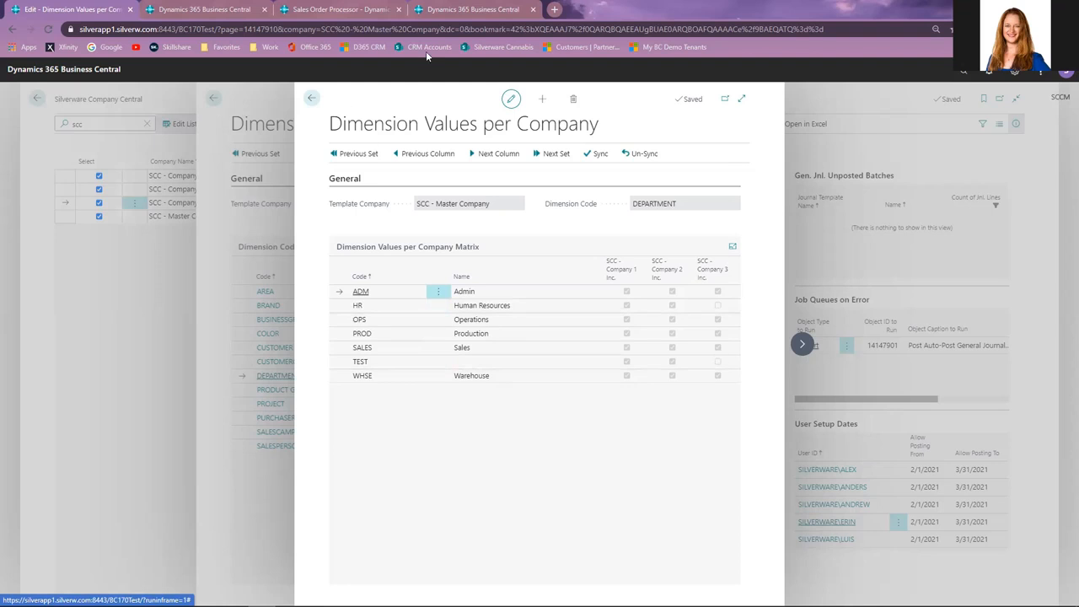
In the Company 3 tab, open the Dimensions list and view the DEPARTMENT dimension's values.
{"action": "left_click", "coordinate": [476, 7]}
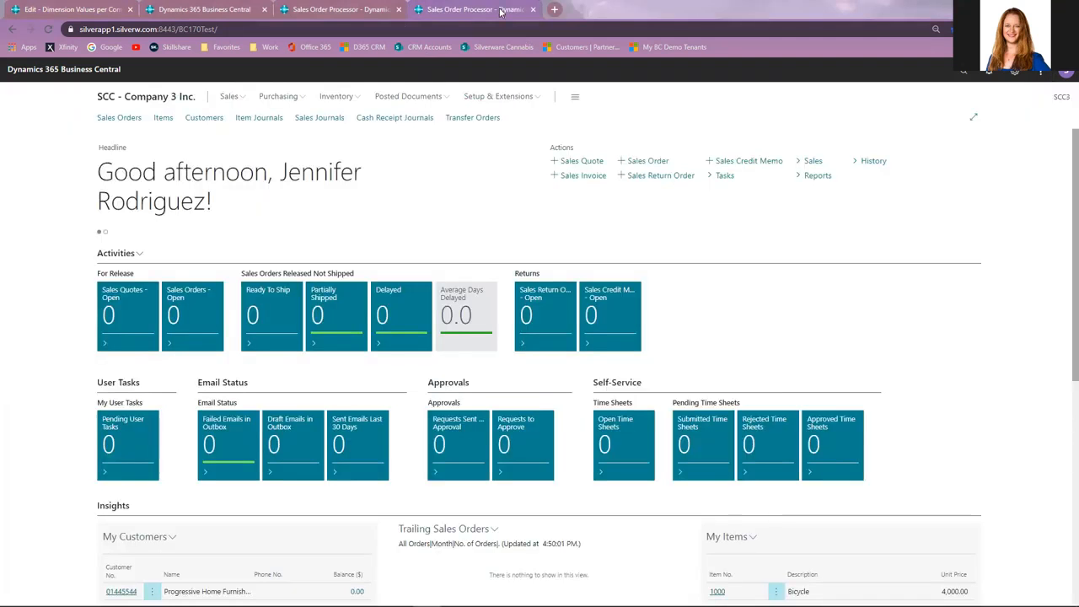
{"action": "left_click", "coordinate": [969, 76]}
{"action": "type", "text": "dimension"}
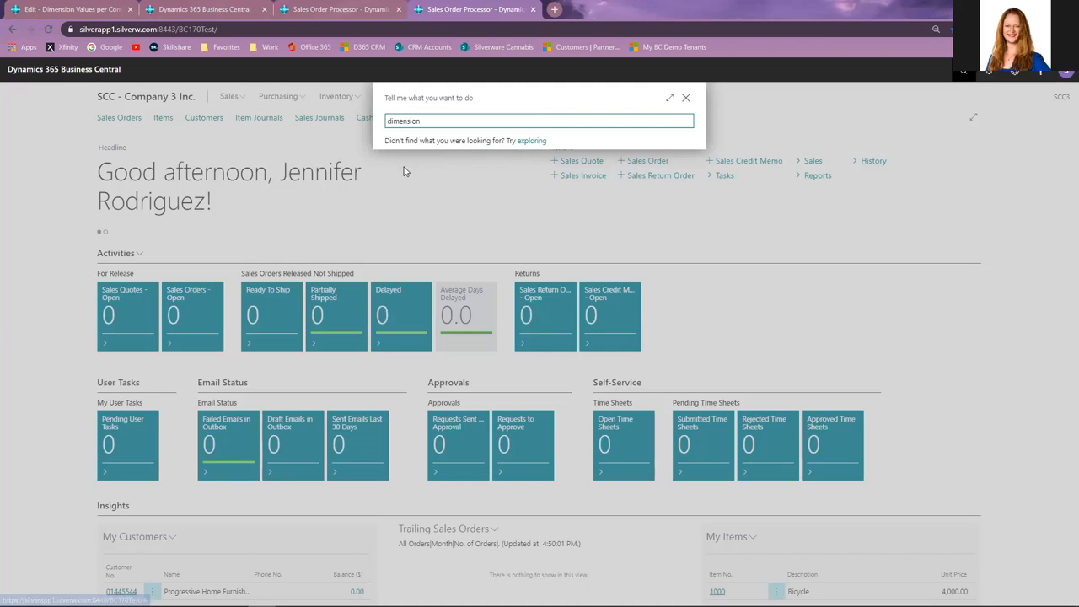
{"action": "left_click", "coordinate": [416, 172]}
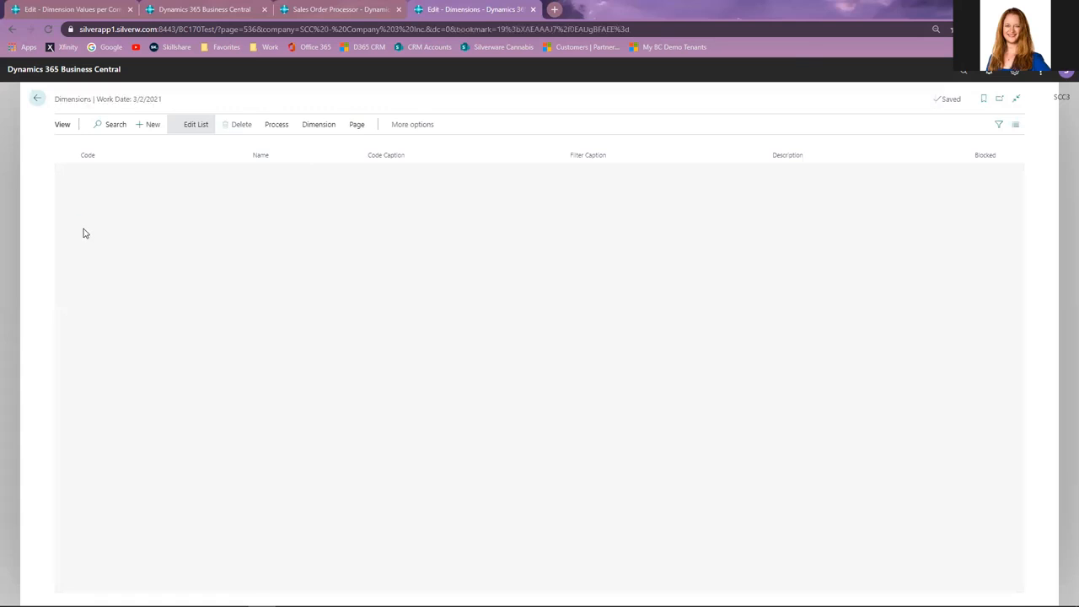
{"action": "left_click", "coordinate": [120, 250]}
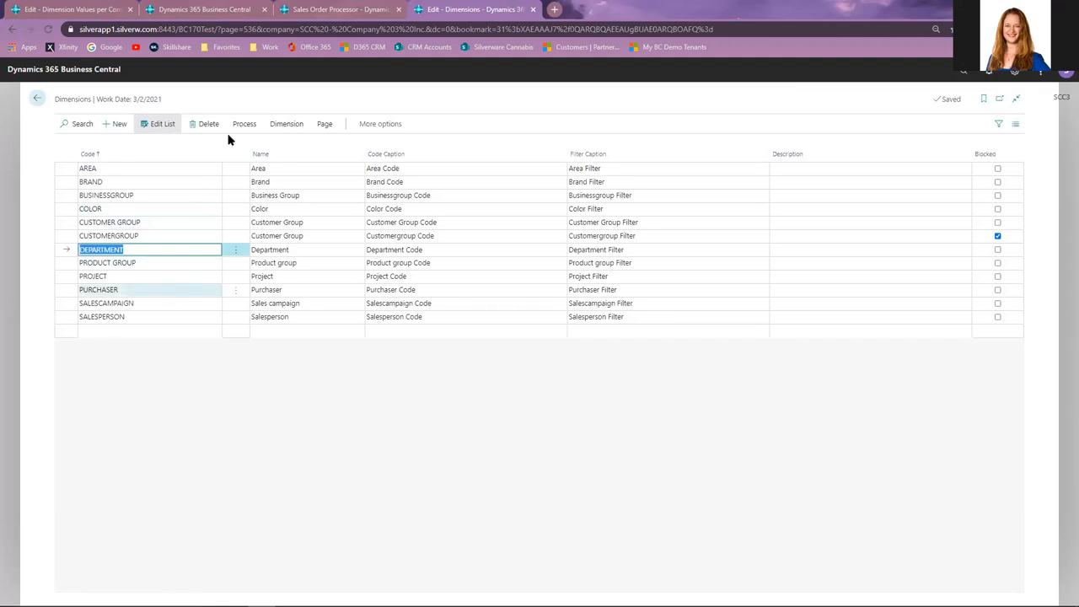
{"action": "left_click", "coordinate": [14, 263]}
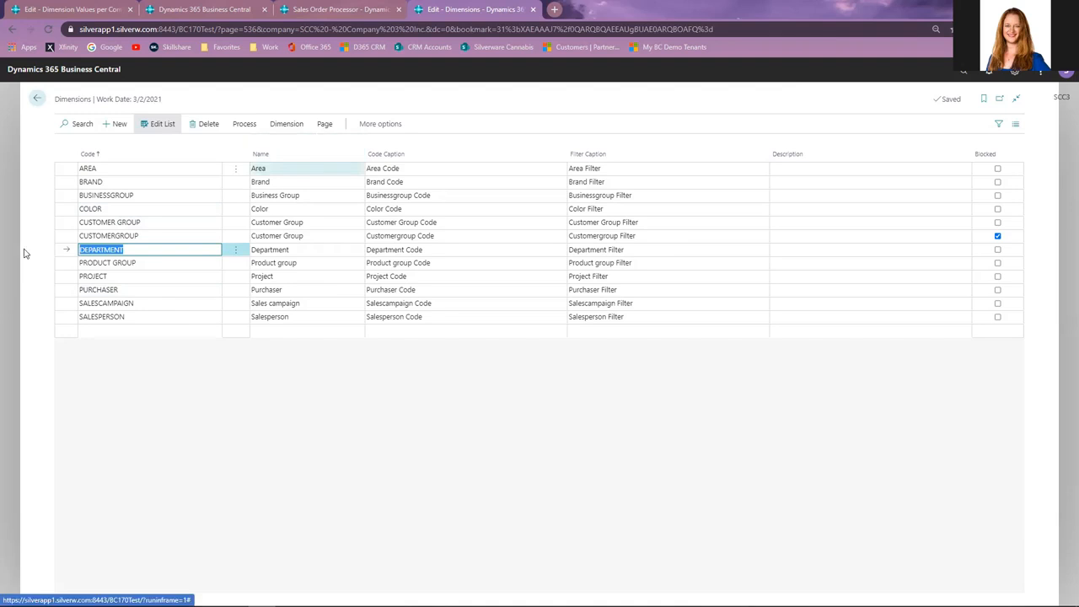
{"action": "left_click", "coordinate": [278, 128]}
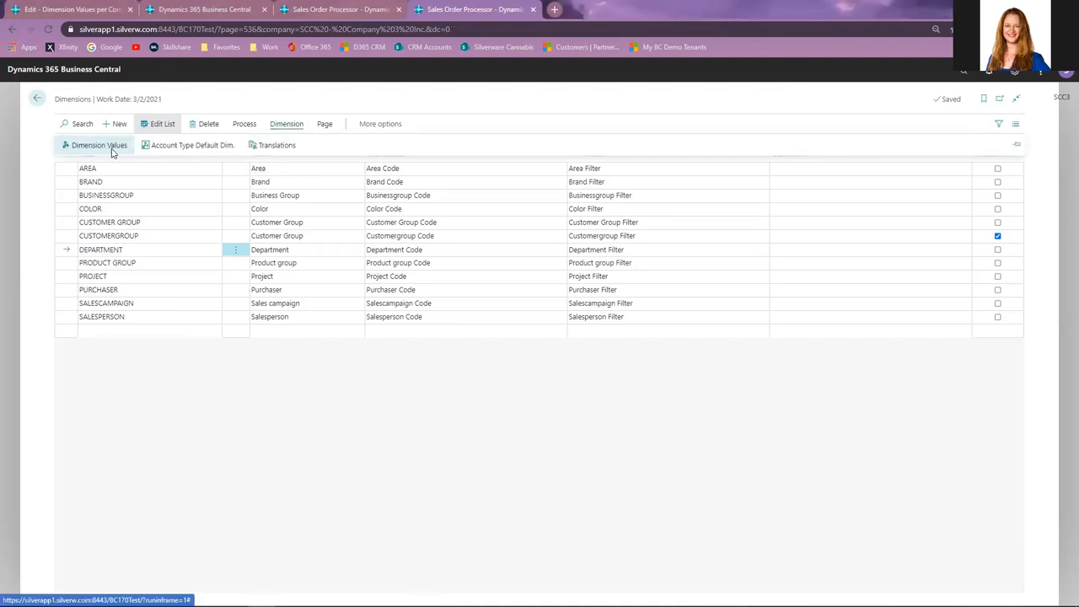
{"action": "left_click", "coordinate": [109, 149]}
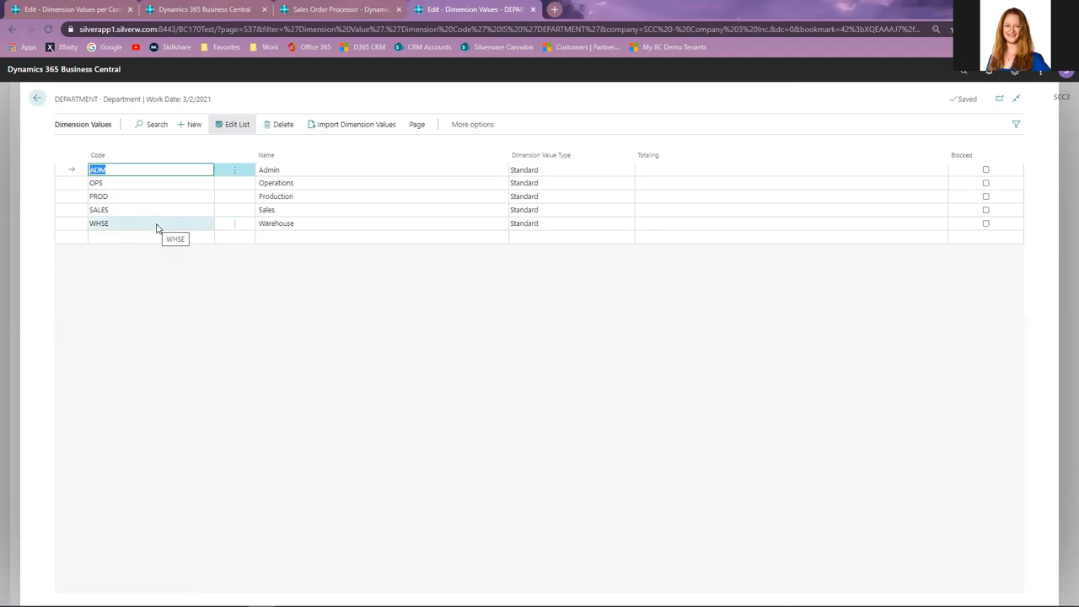
Return to the Company Central tab and close the dimension pages back to Company Central.
{"action": "left_click", "coordinate": [61, 8]}
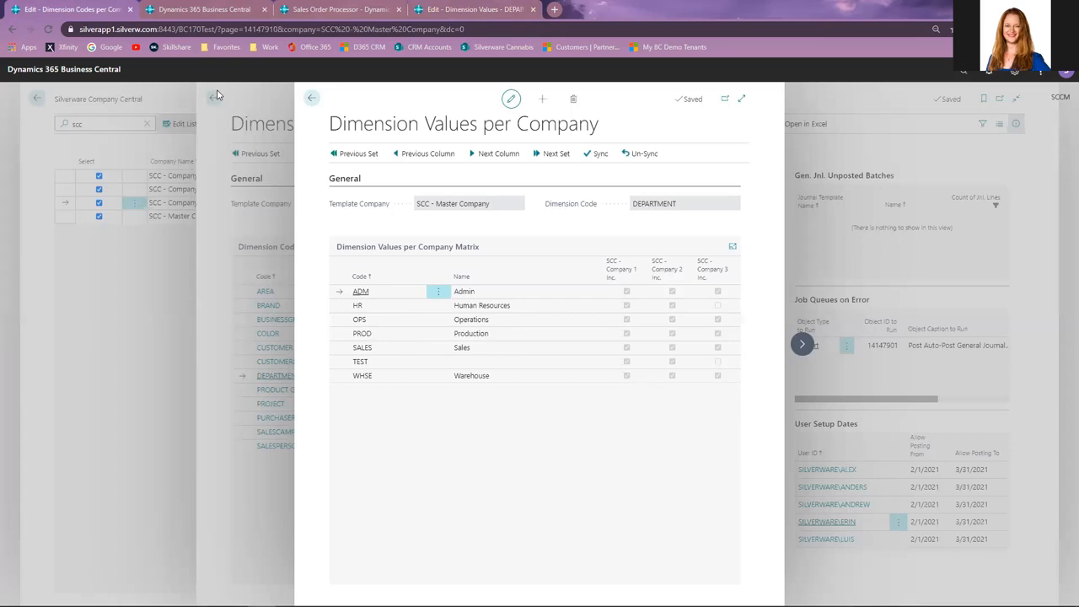
{"action": "left_click", "coordinate": [311, 98]}
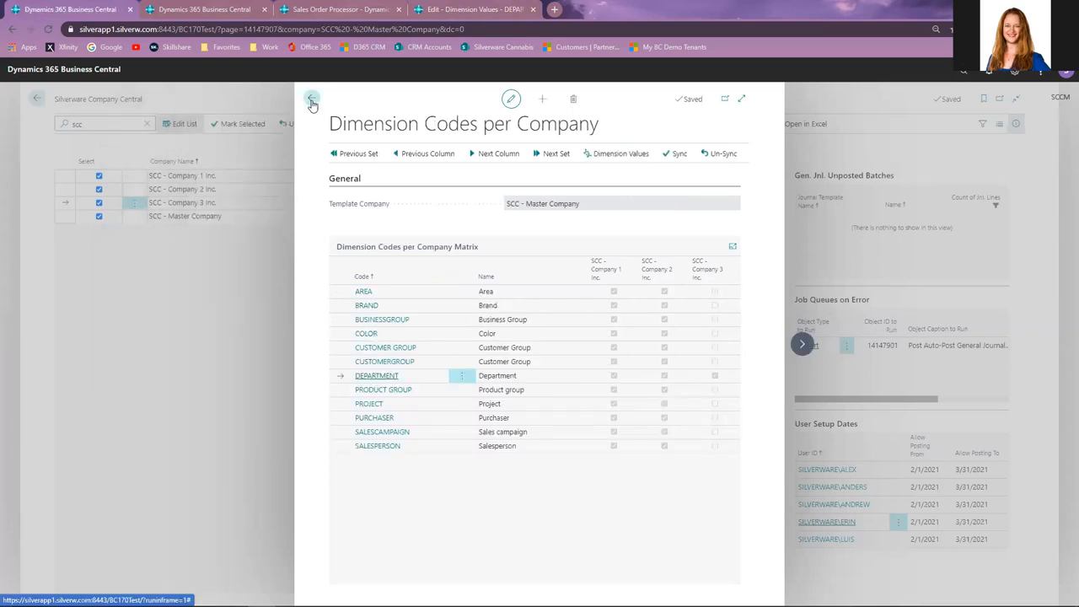
{"action": "left_click", "coordinate": [312, 101]}
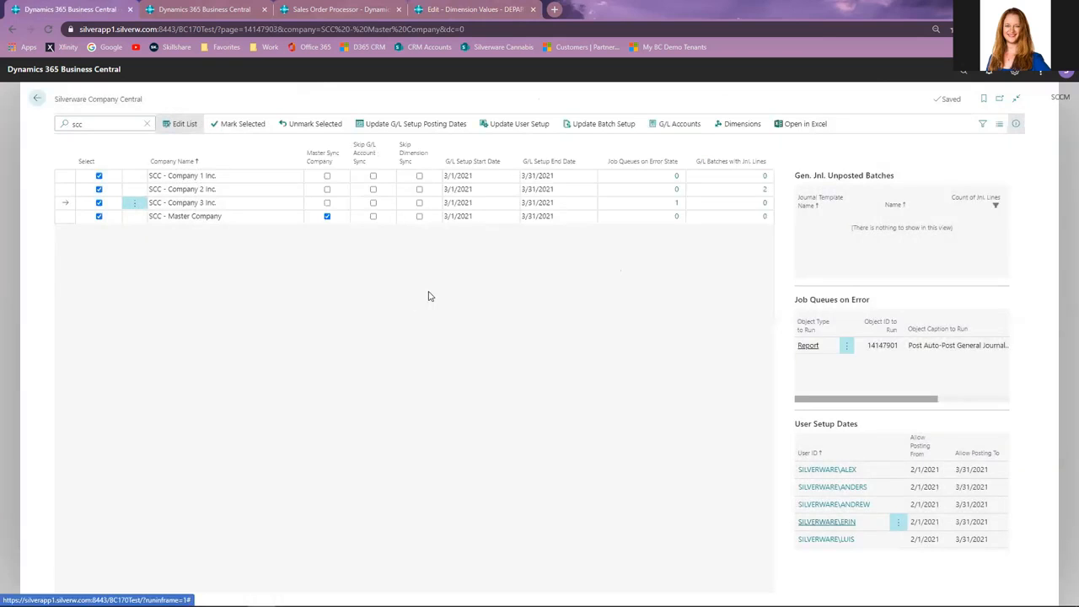